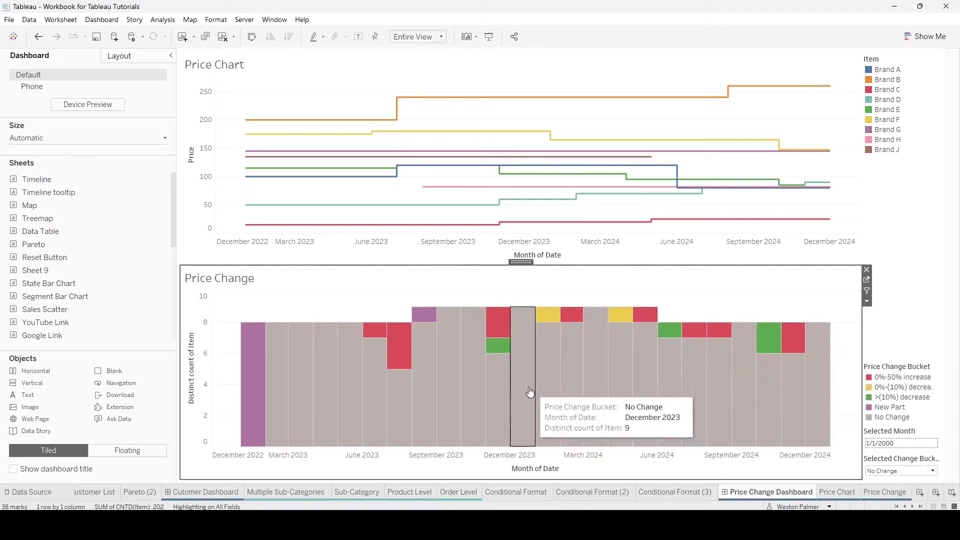
Step: Test filtering by selecting and clearing the November 2023, December 2023 and January 2024 marks, then view Price Chart
click(497, 350)
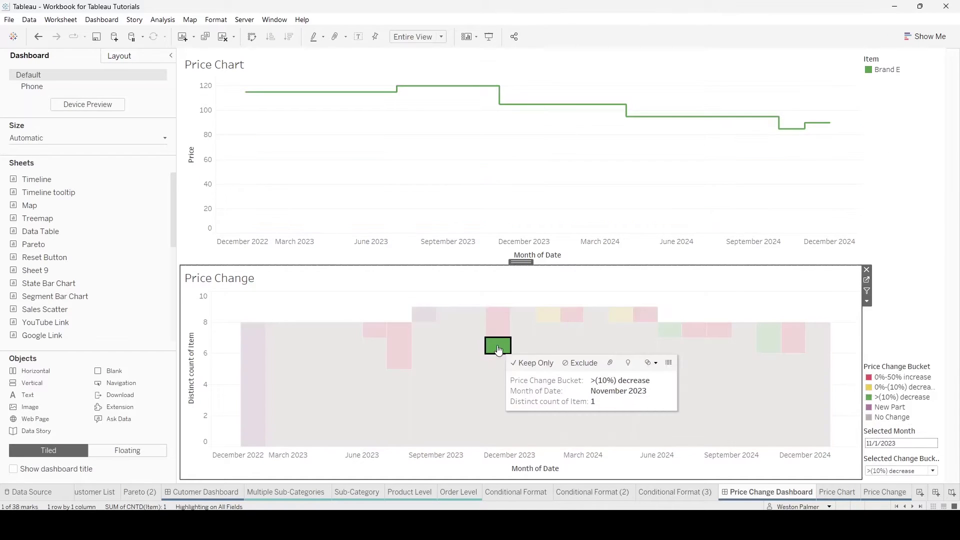
click(498, 350)
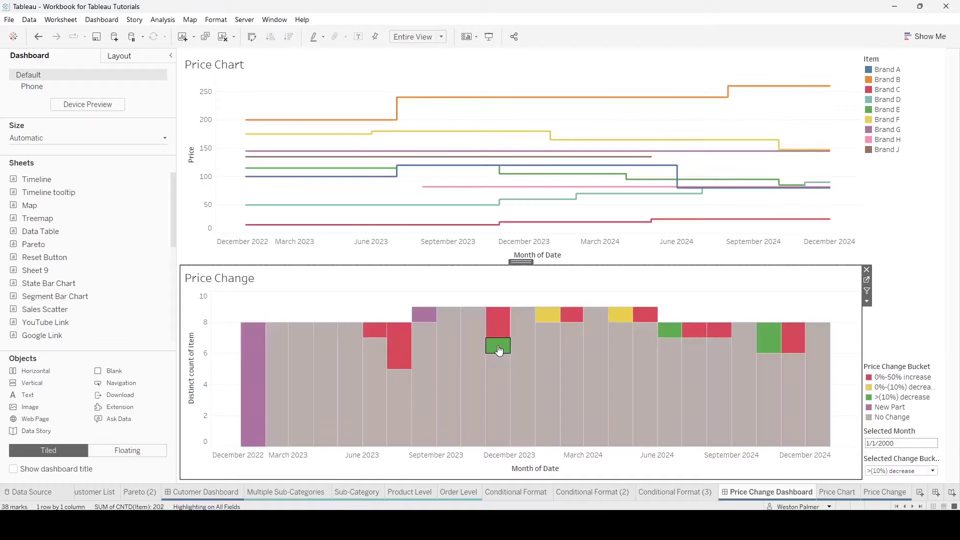
click(521, 330)
click(521, 330)
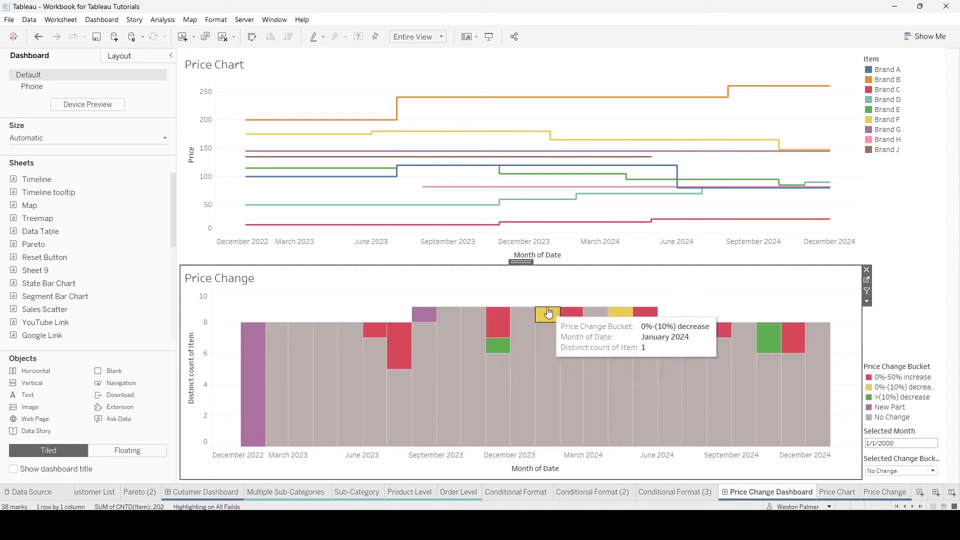
click(550, 316)
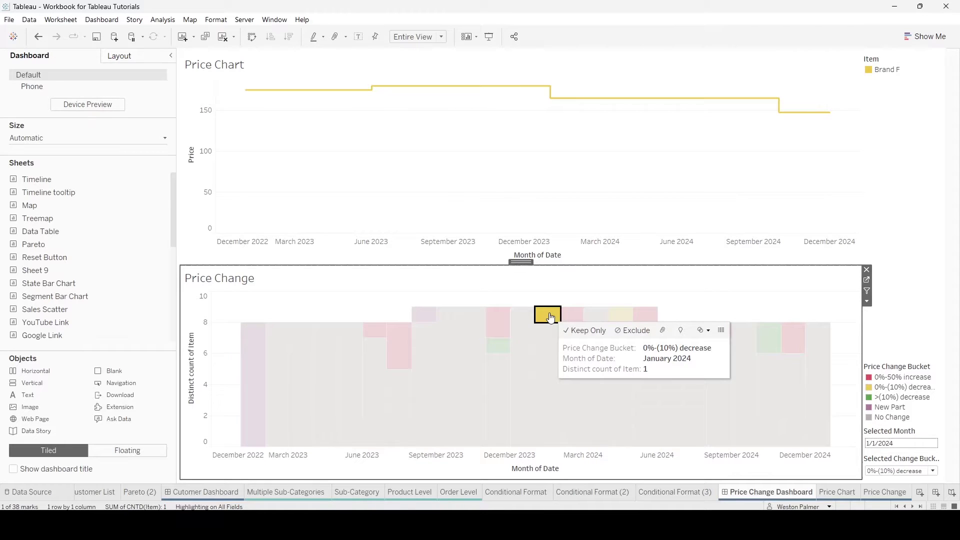
click(550, 317)
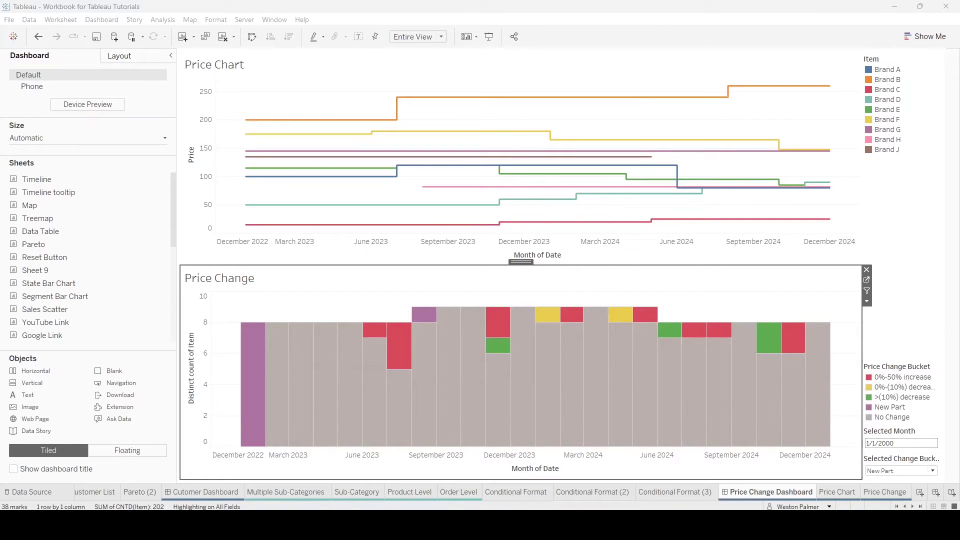
click(834, 495)
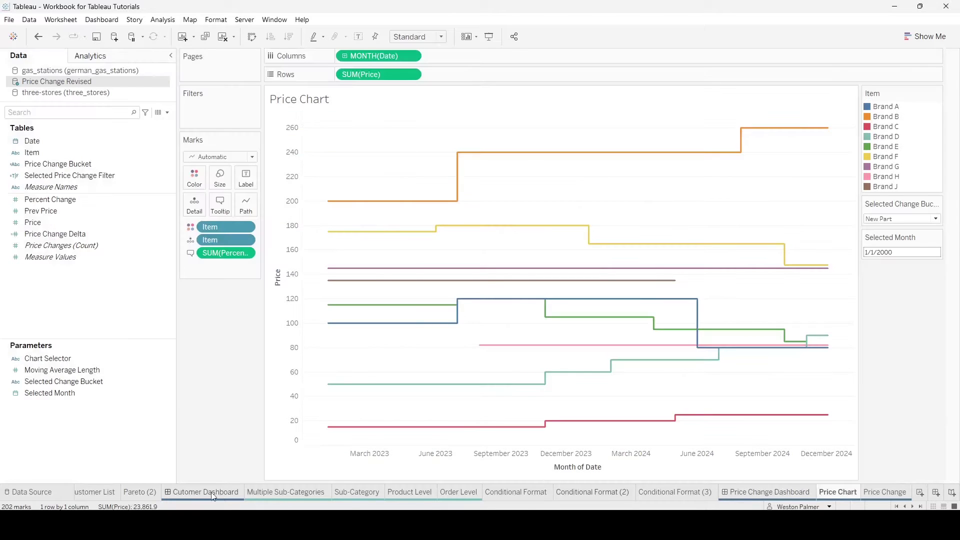
Step: Show the Price Change Revised data source with its Price Changes table
click(26, 493)
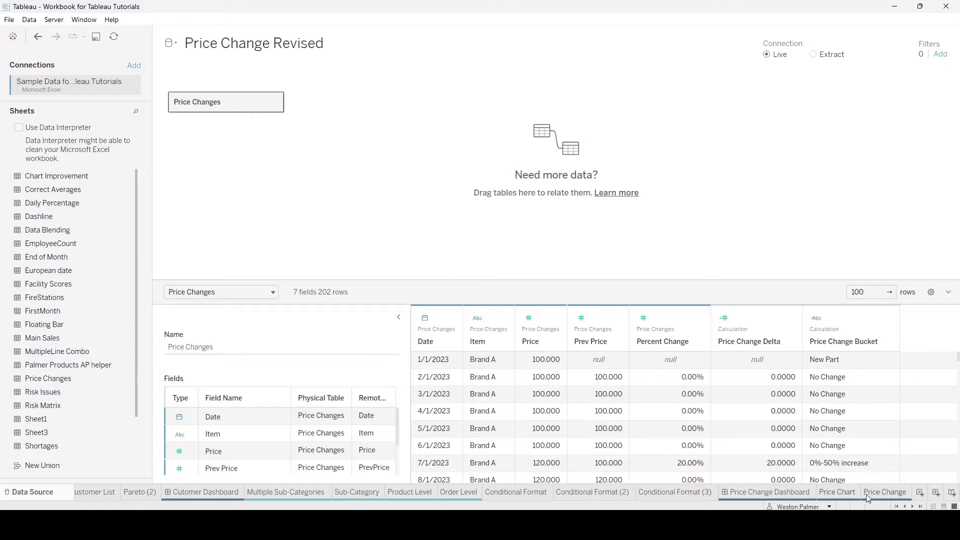
Step: Return to the Price Change Dashboard, then switch to the Price Change worksheet
click(782, 494)
mouse_move(505, 330)
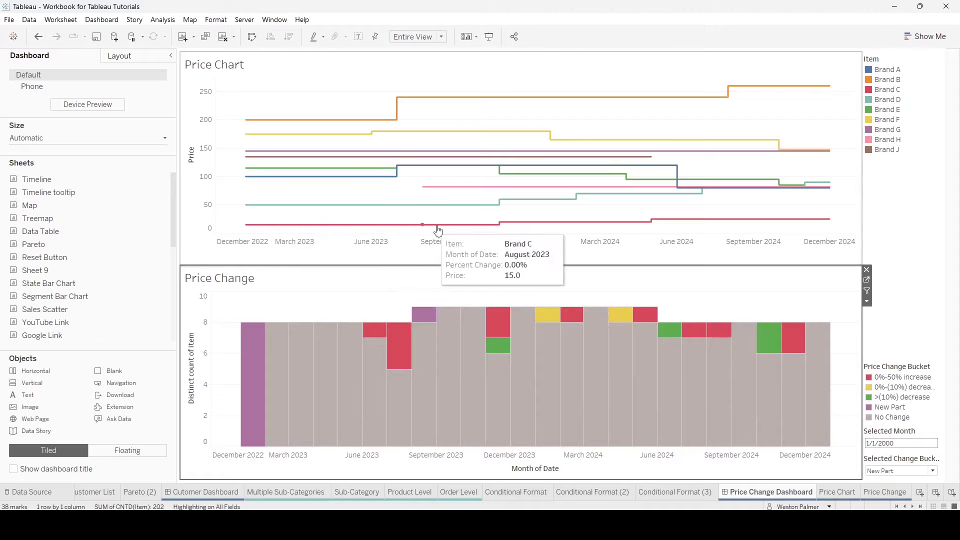
mouse_move(324, 344)
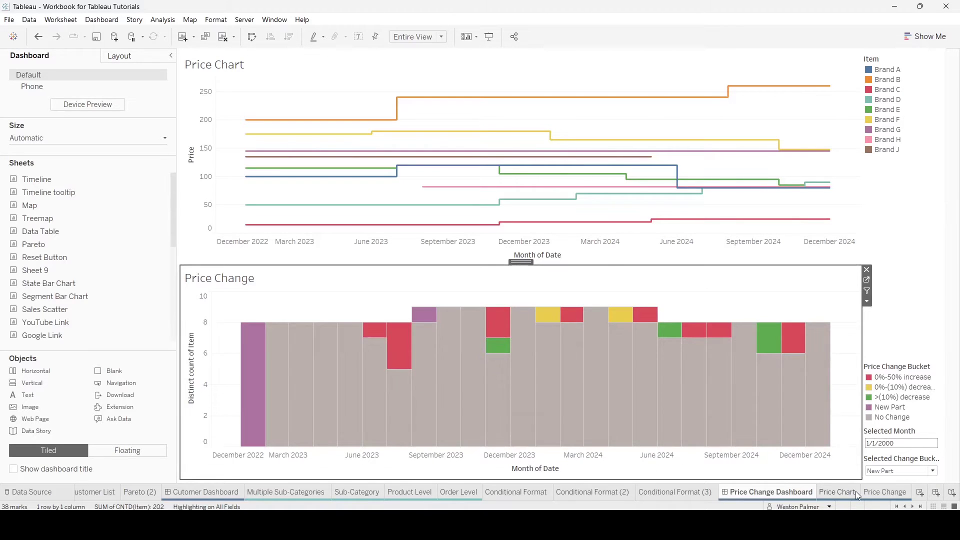
click(878, 497)
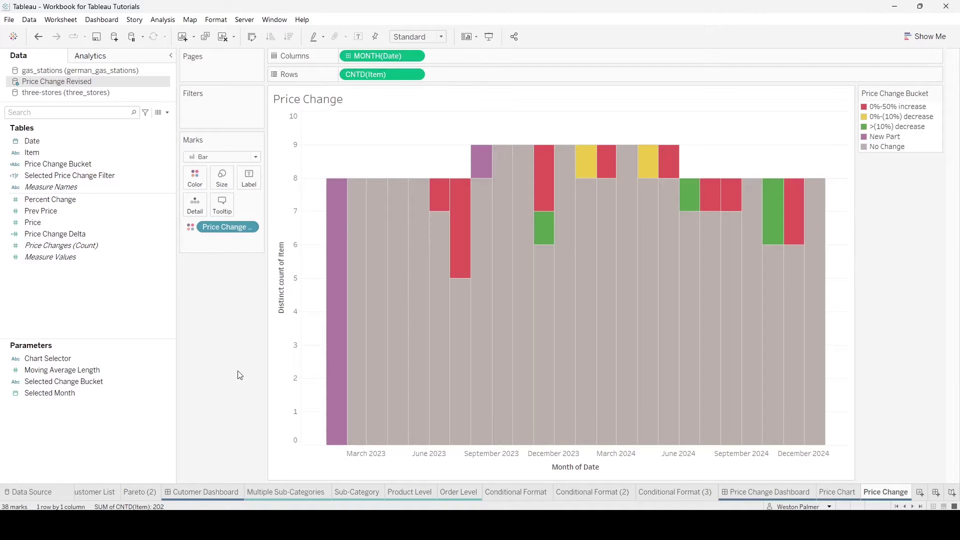
click(765, 492)
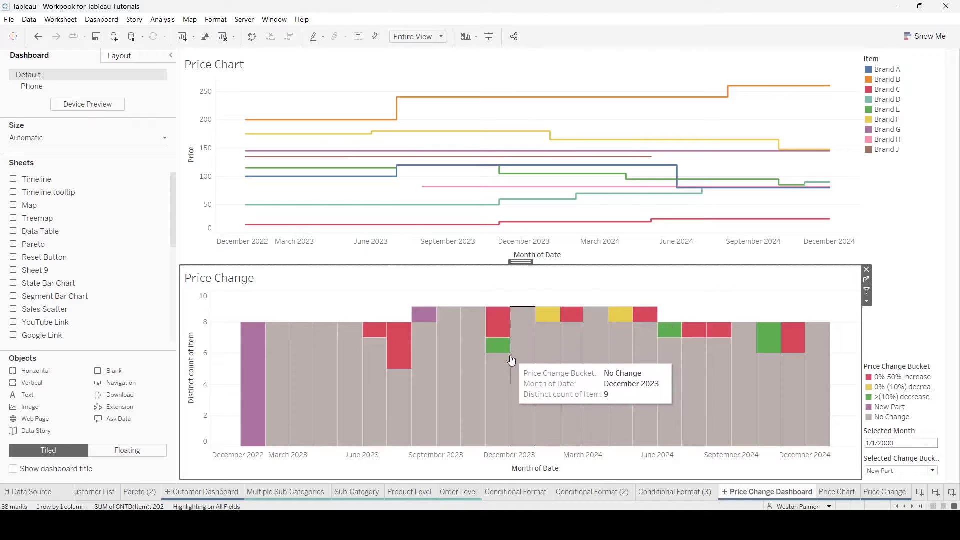
Step: Select and clear the November 2023 mark to check the current behaviour
click(498, 346)
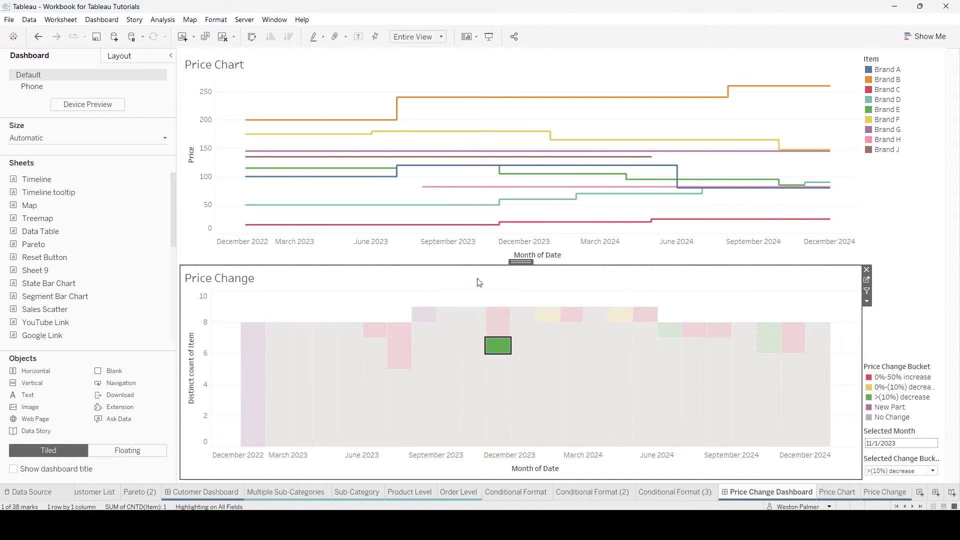
mouse_move(500, 347)
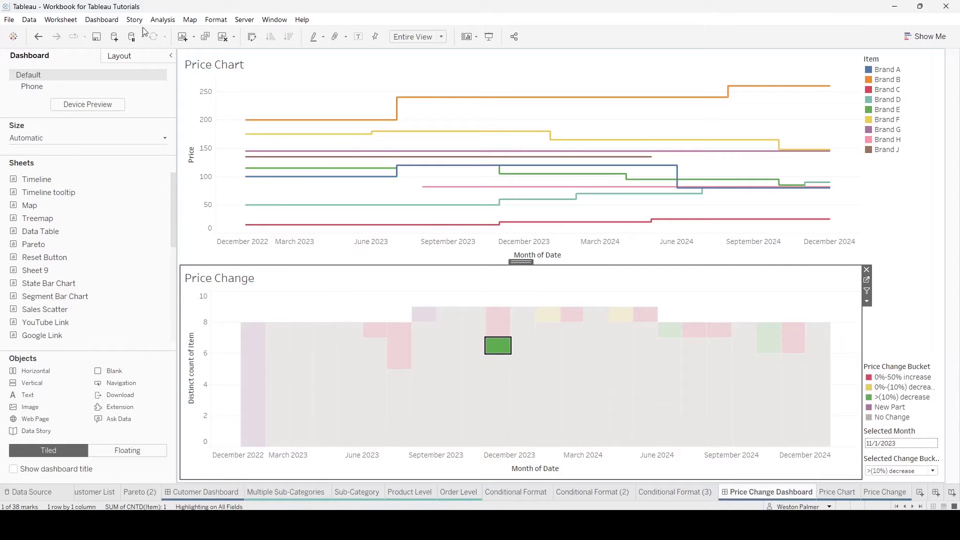
click(499, 346)
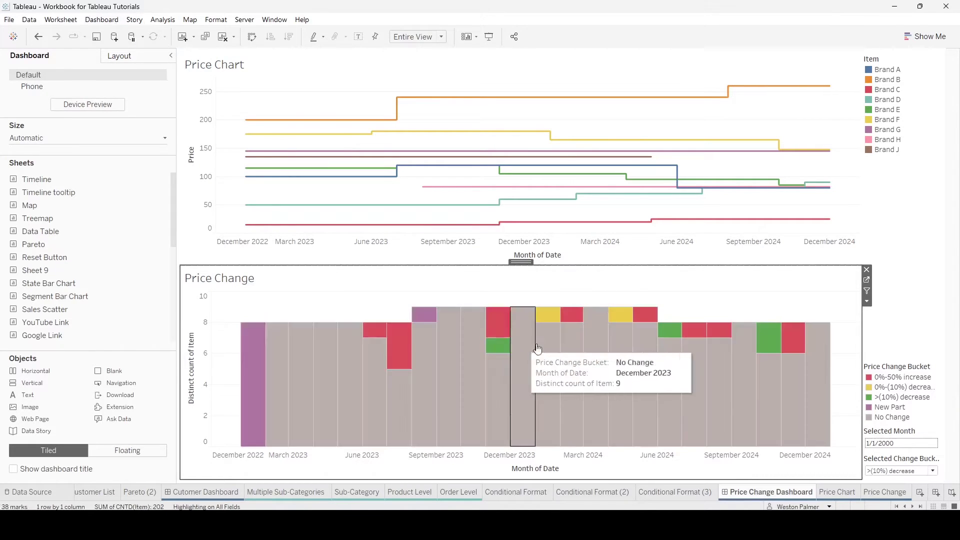
Step: Turn on Use as Filter for Price Change and test it on the November 2023 and June 2024 bars
click(868, 294)
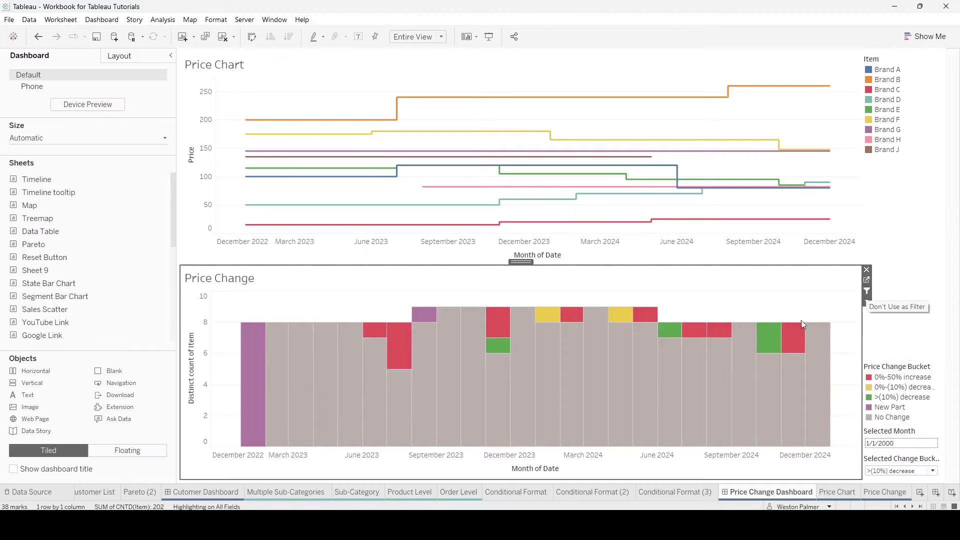
click(502, 348)
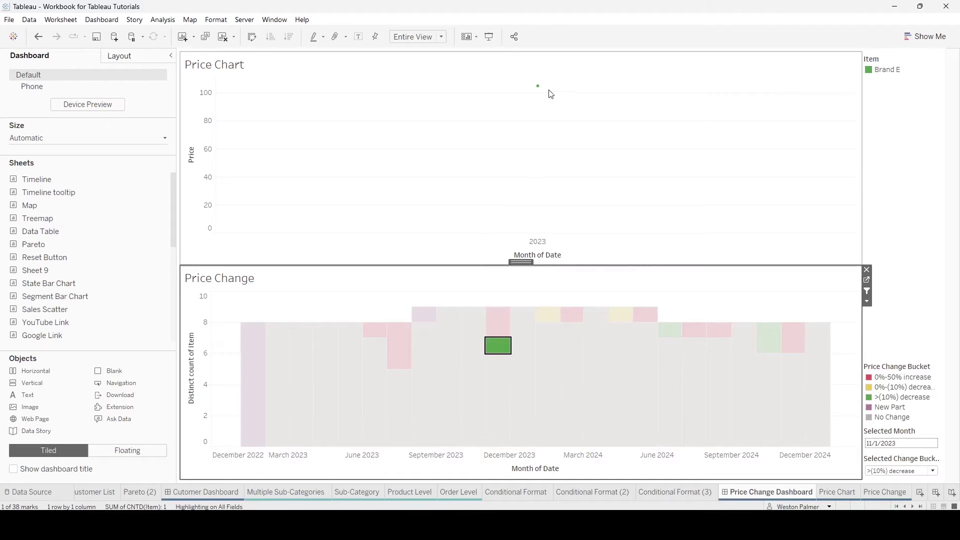
mouse_move(501, 347)
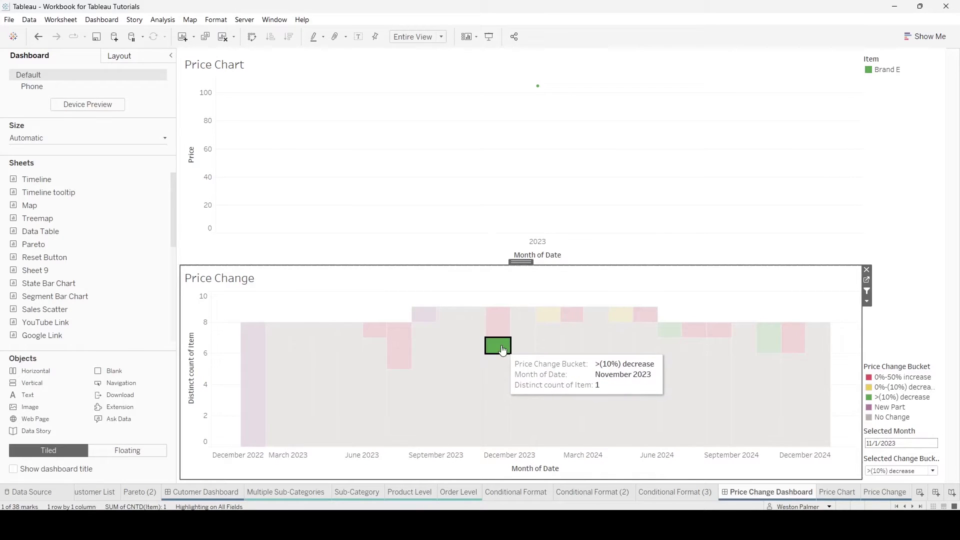
click(502, 348)
click(656, 369)
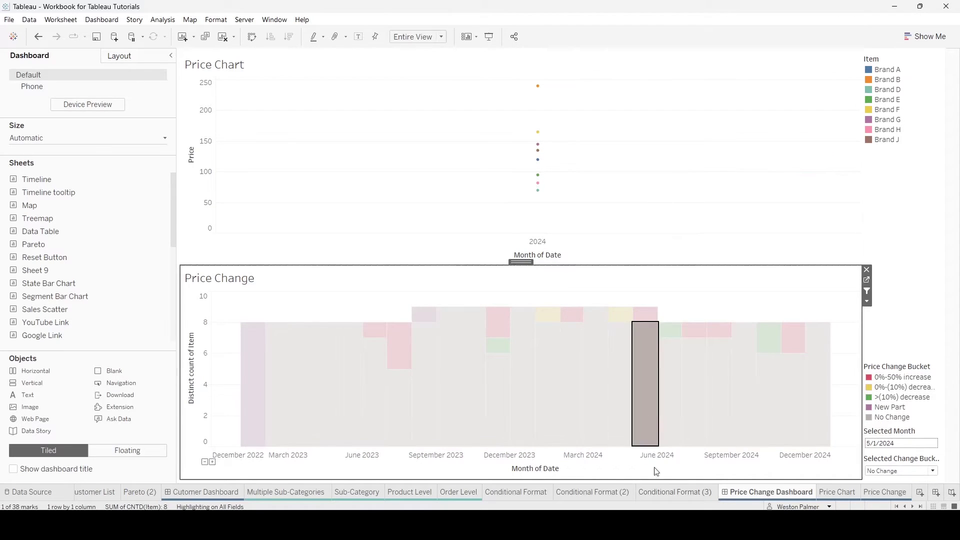
click(645, 405)
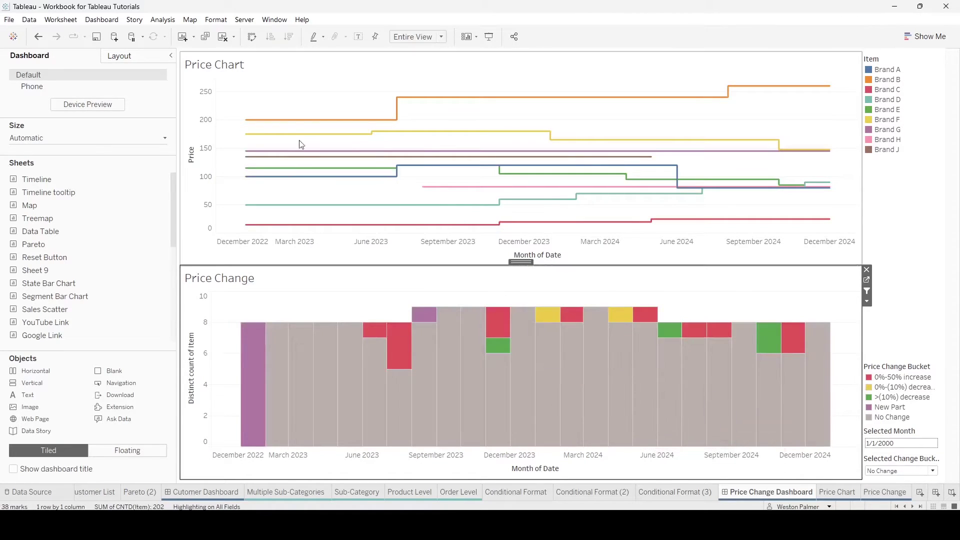
click(103, 20)
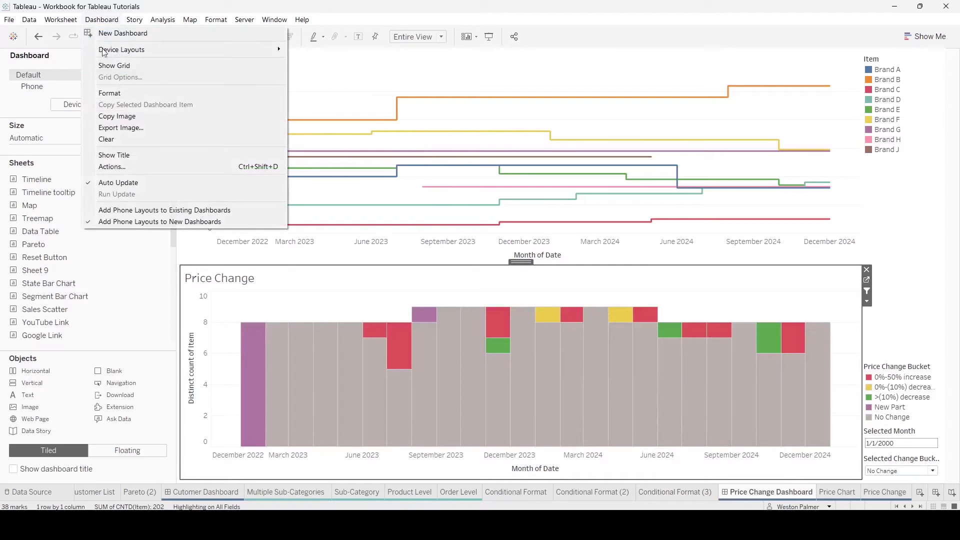
Step: Open the Filter 6 (generated) action from this sheet's dashboard actions for editing
click(124, 166)
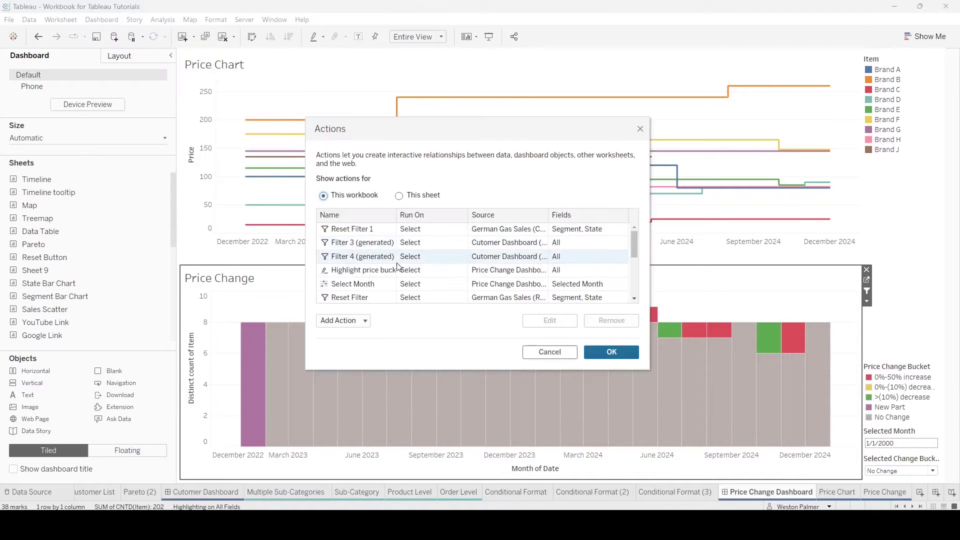
click(399, 195)
click(385, 272)
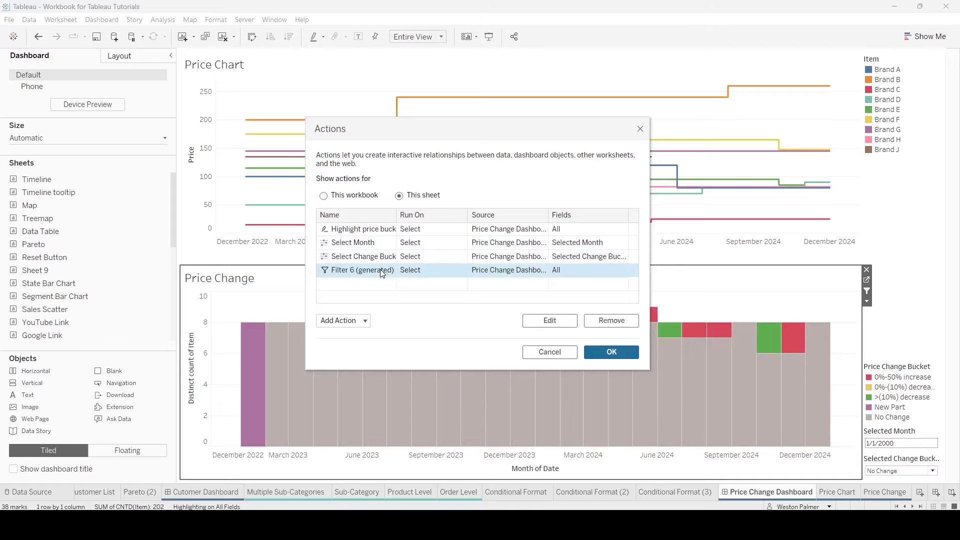
click(546, 324)
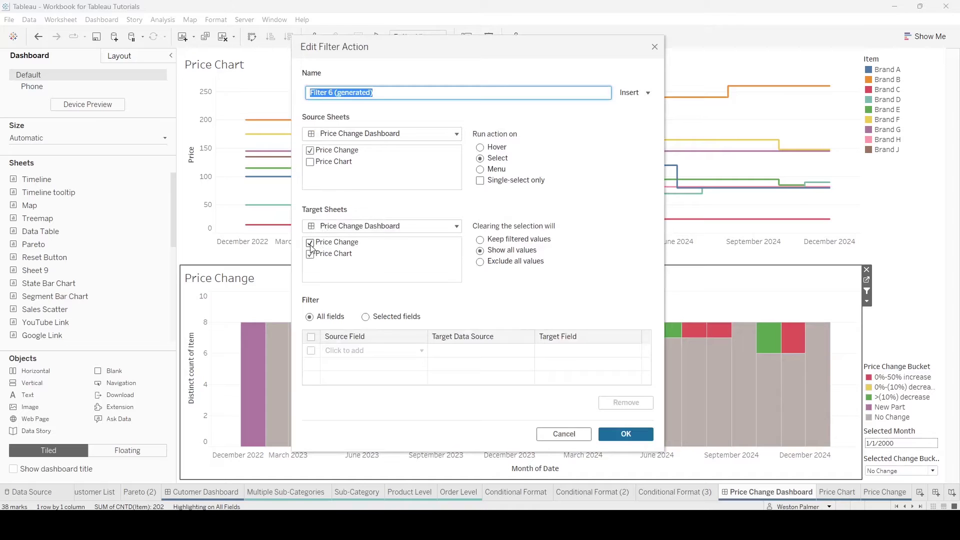
Step: Drop the Price Change target and filter on selected field Price Change Bucket, then confirm
click(311, 245)
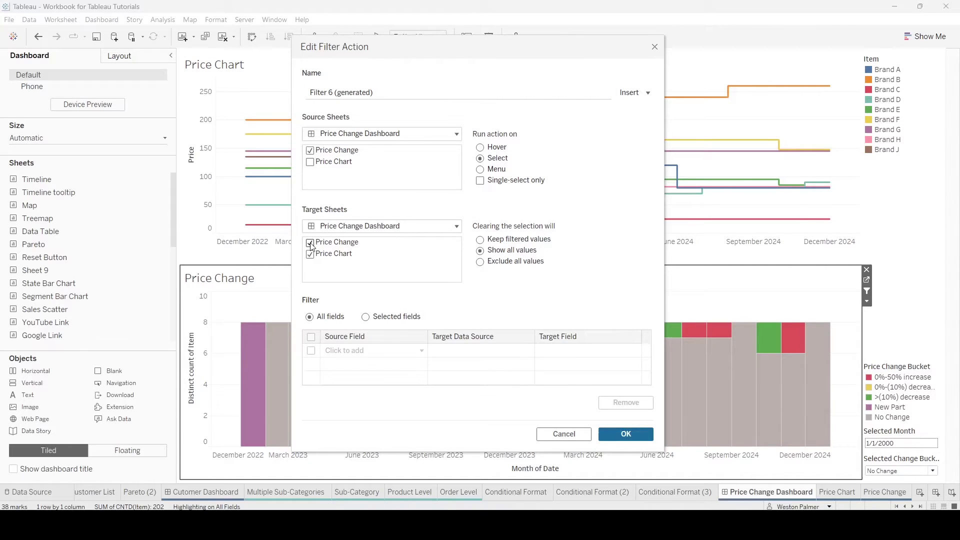
click(310, 243)
click(365, 316)
click(422, 352)
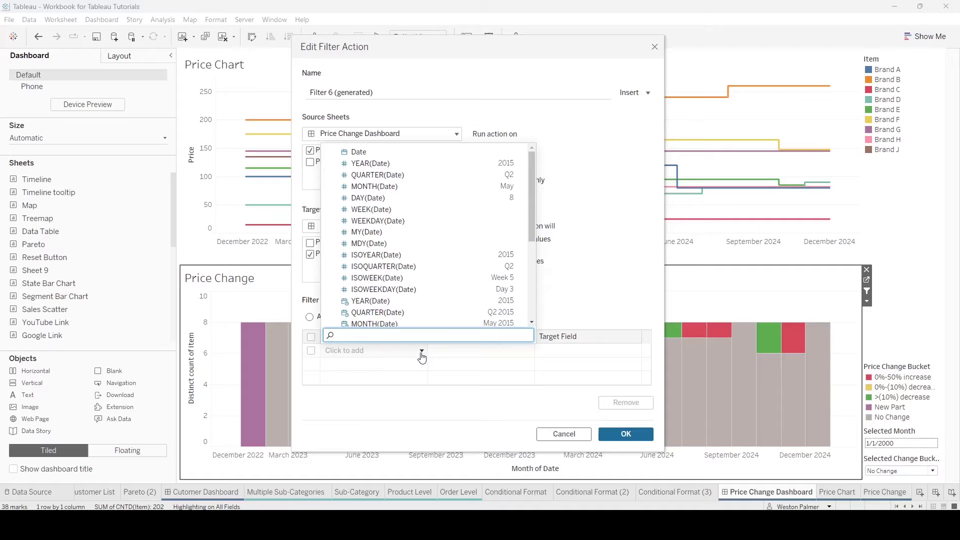
text(b)
key(BackSpace)
text(p)
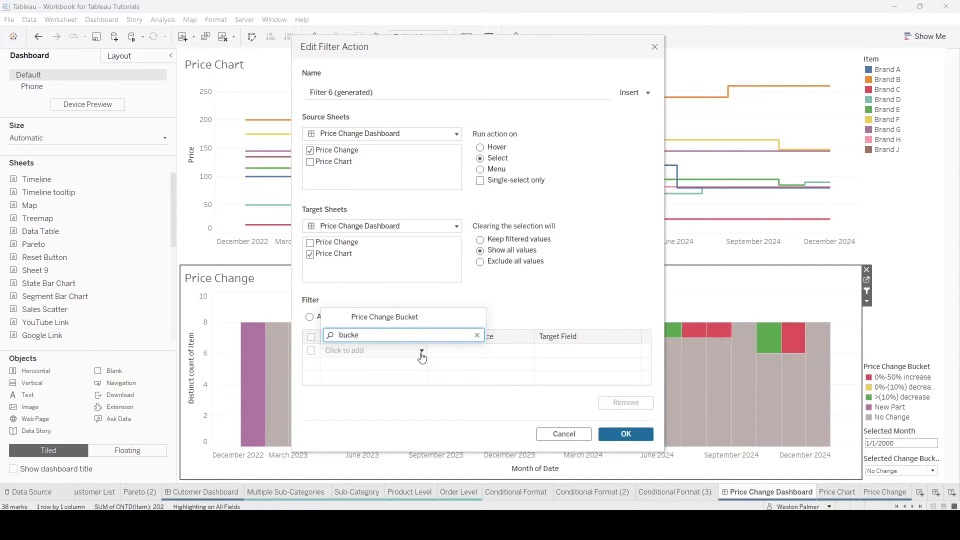
click(397, 319)
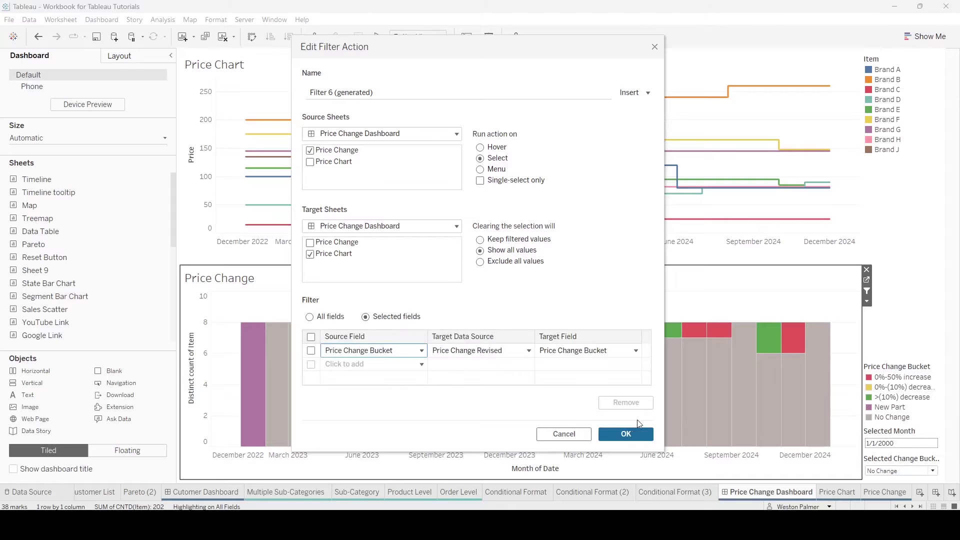
click(632, 434)
click(616, 353)
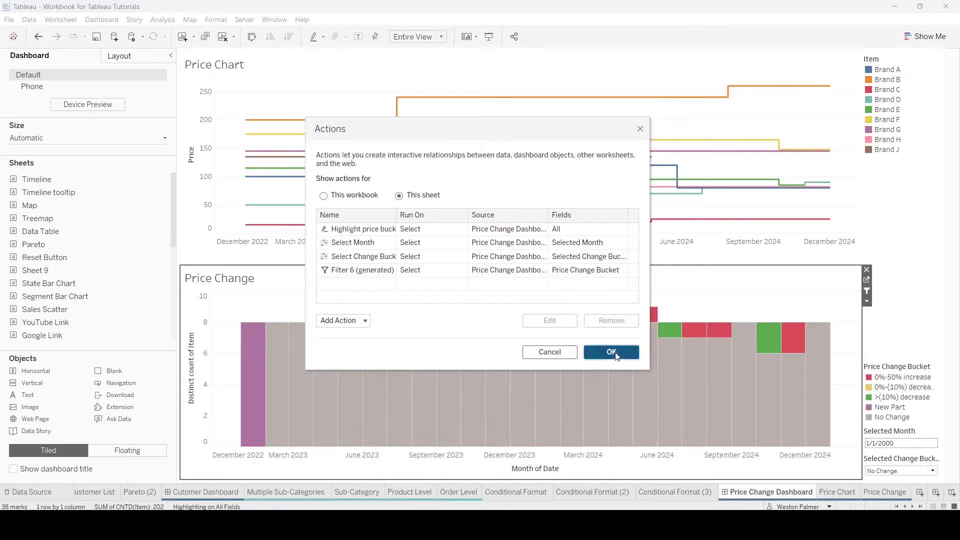
click(496, 331)
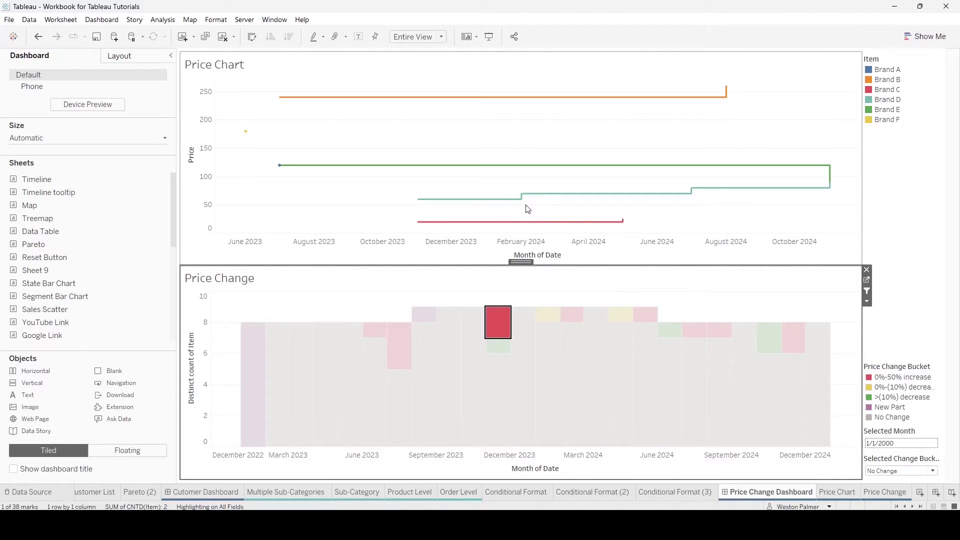
mouse_move(491, 325)
click(493, 316)
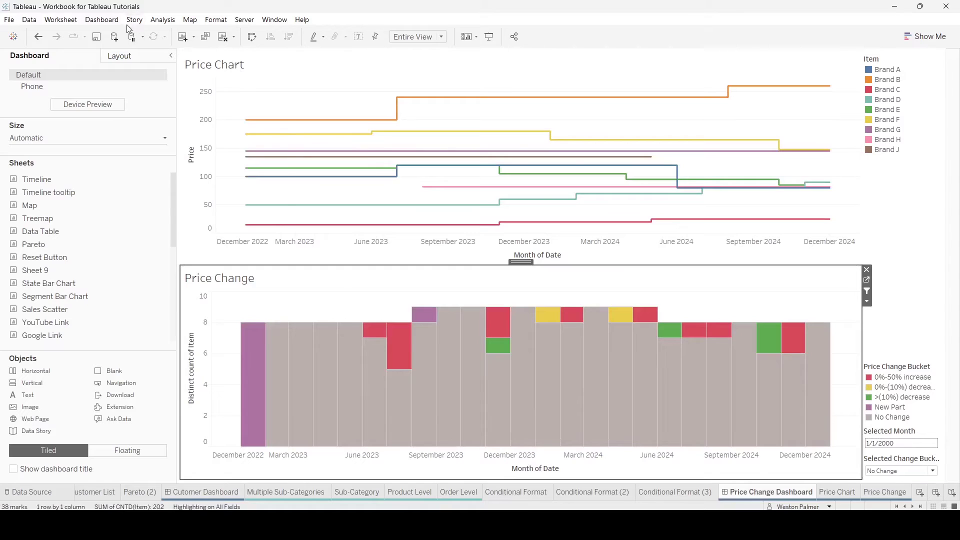
click(111, 20)
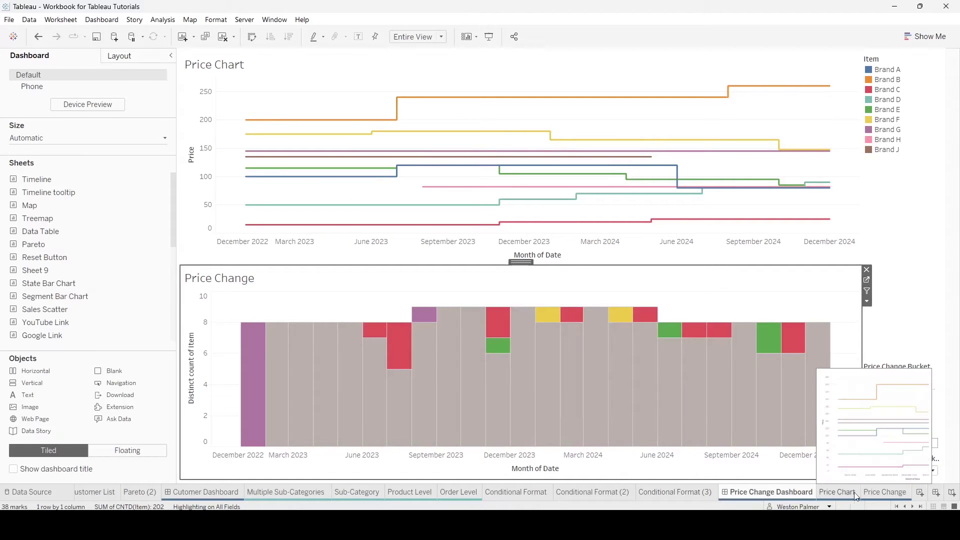
Step: On the Price Change worksheet, review the Selected Month parameter's settings
mouse_move(867, 498)
click(876, 495)
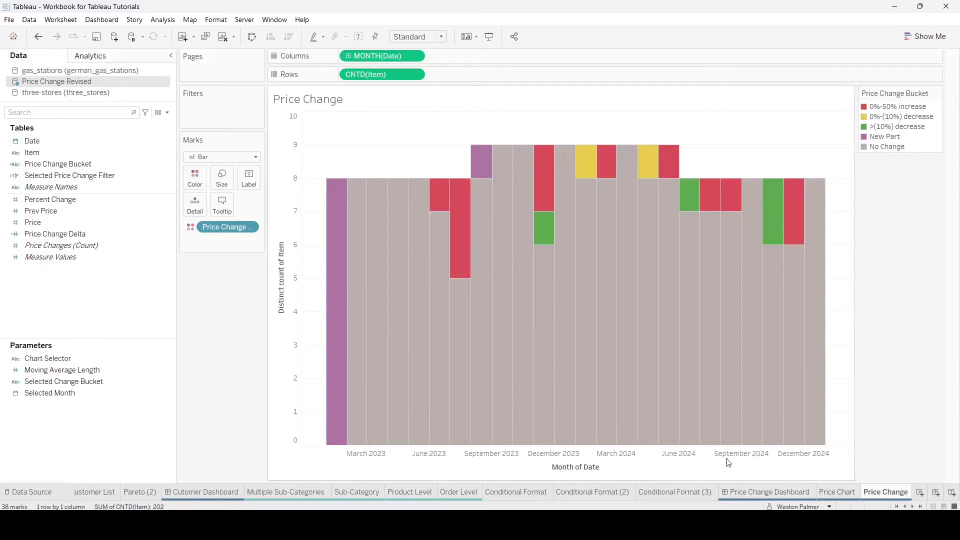
right_click(122, 391)
click(148, 264)
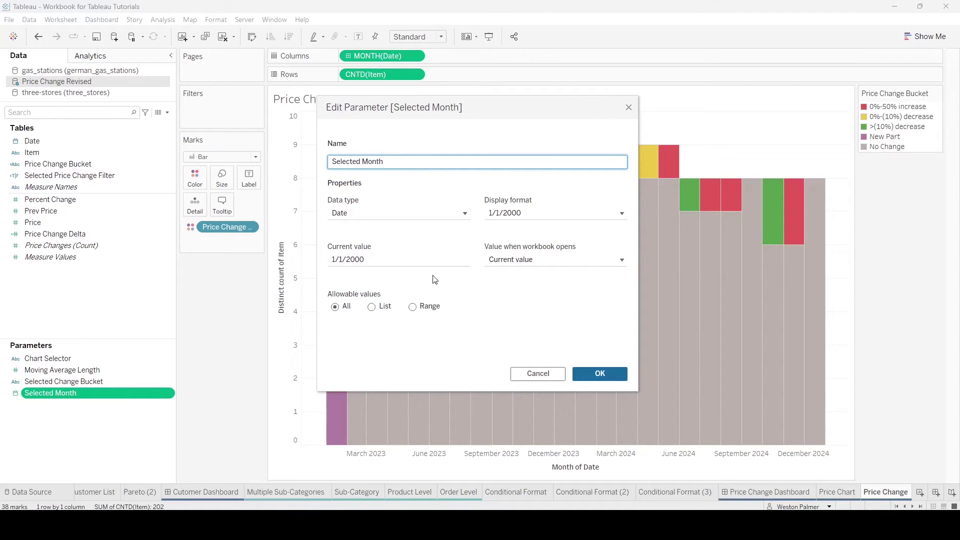
click(613, 379)
Step: Inspect the list of values in the Selected Change Bucket parameter's settings
right_click(89, 382)
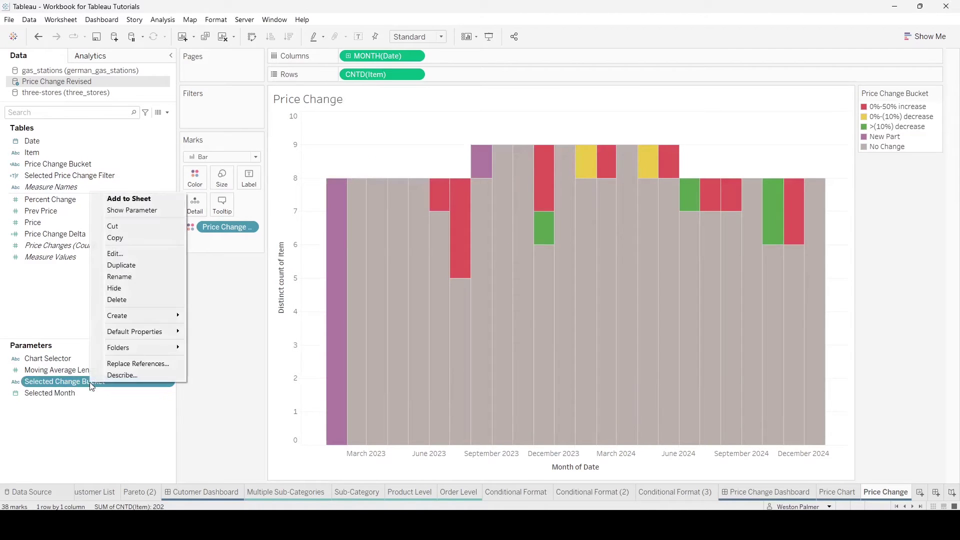
click(133, 254)
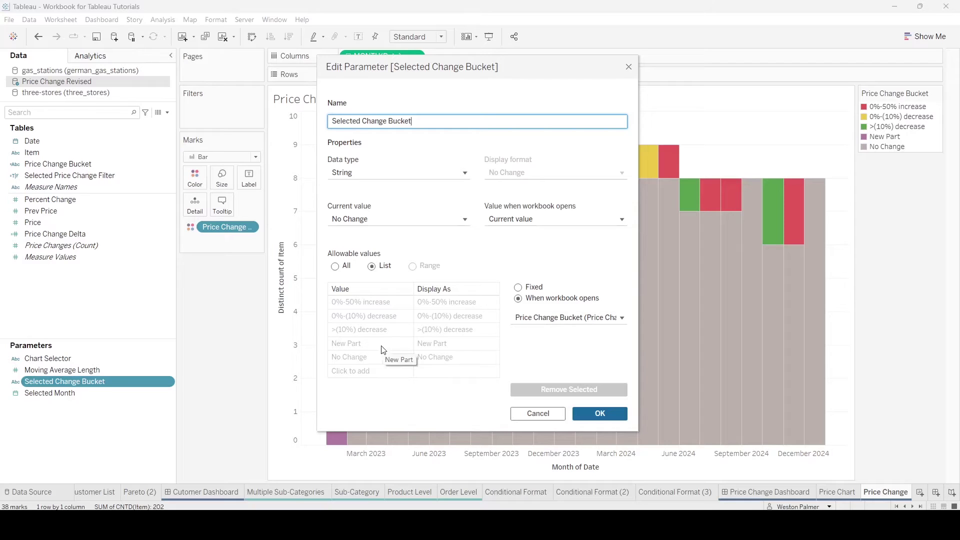
click(602, 411)
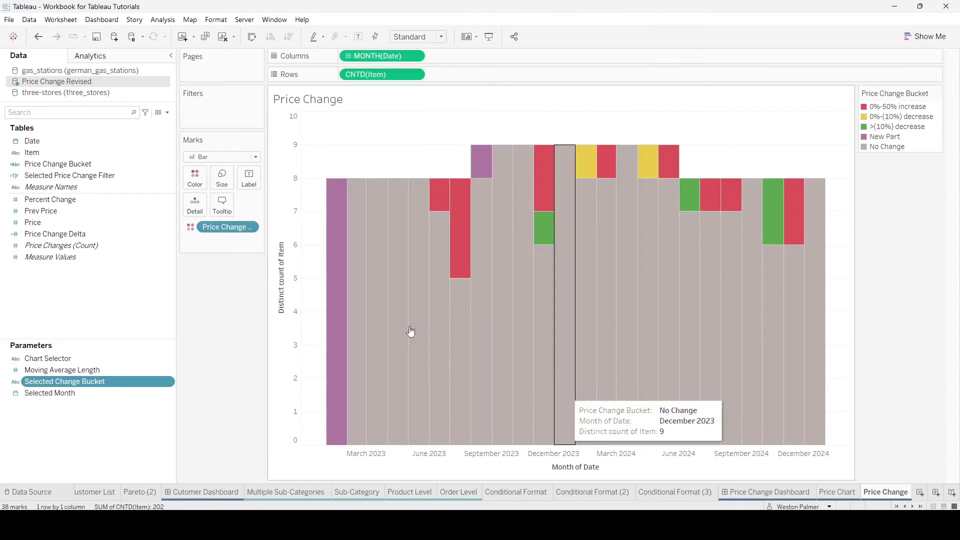
right_click(169, 165)
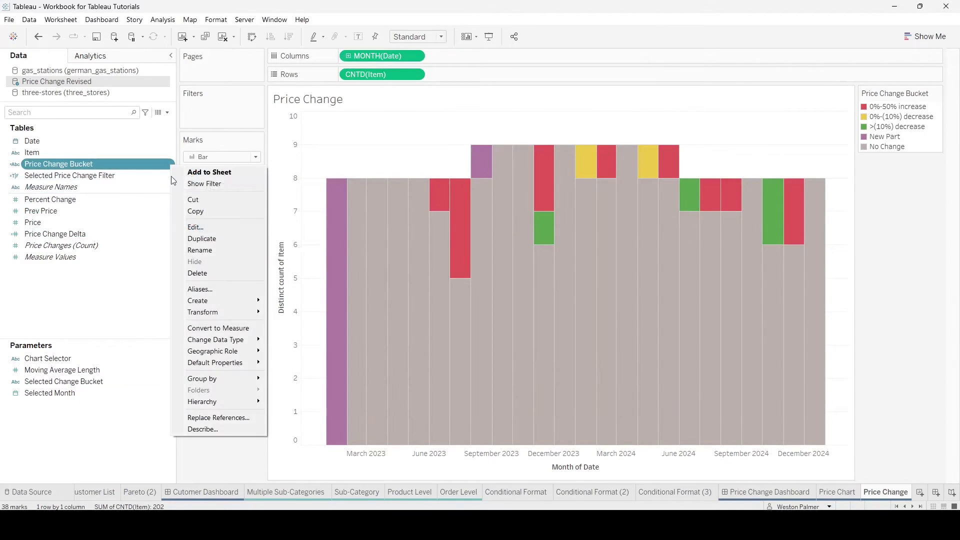
click(195, 227)
ctrl+scroll(372, 245, up, 4)
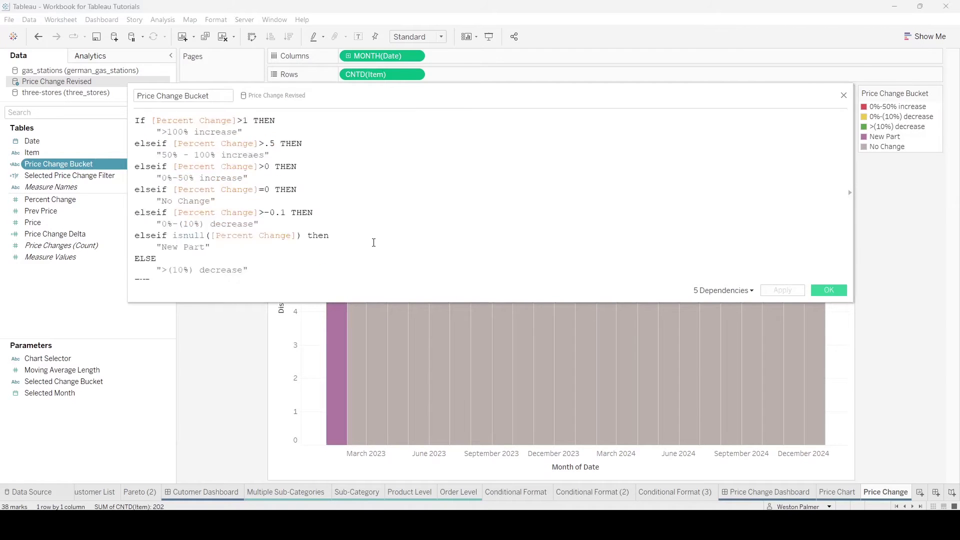
ctrl+scroll(371, 247, up, 2)
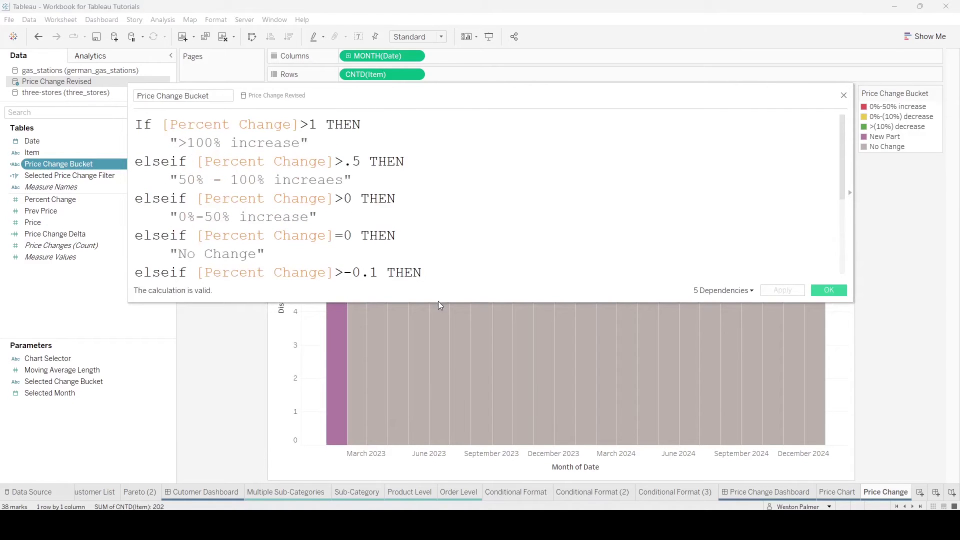
drag(439, 302, 468, 453)
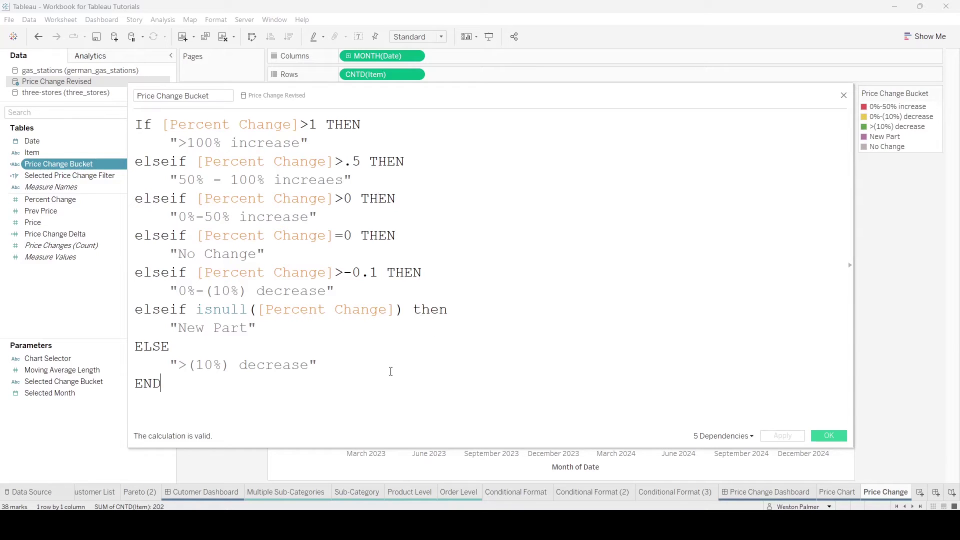
click(831, 437)
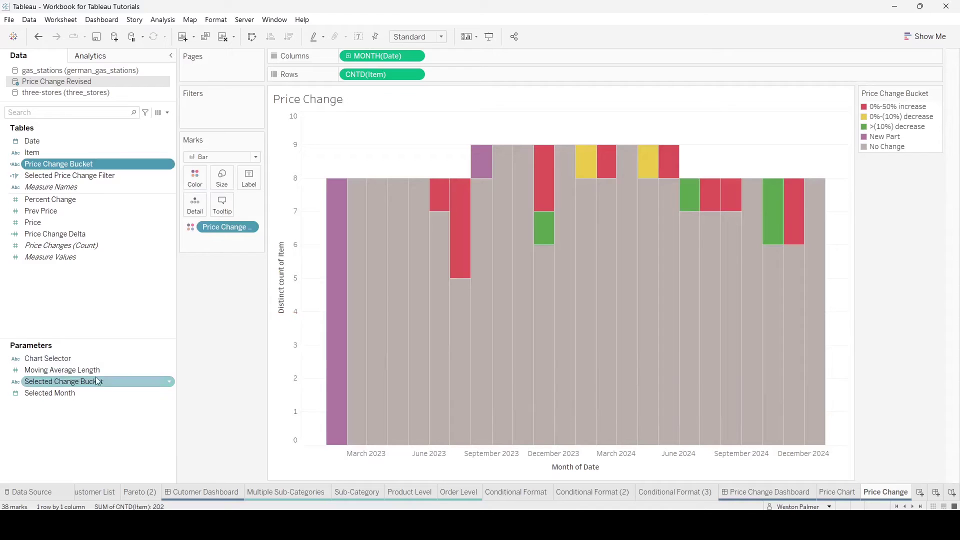
right_click(111, 383)
Step: Show the Selected Change Bucket and Selected Month parameter controls beside the chart
click(161, 212)
right_click(95, 393)
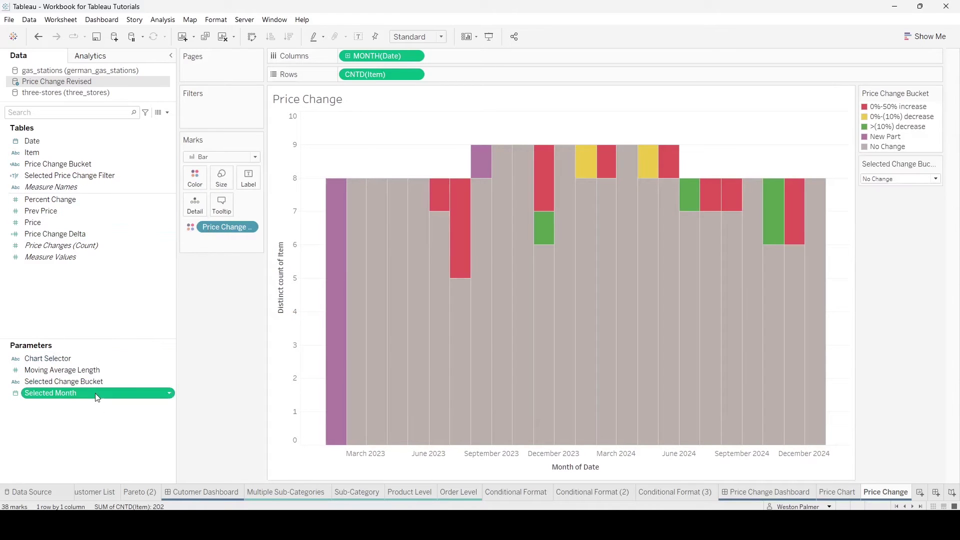
click(148, 226)
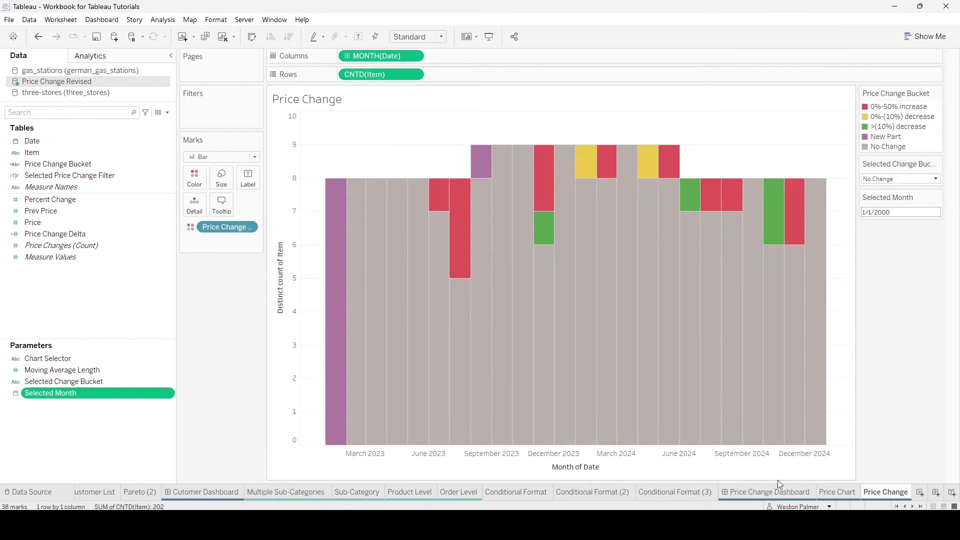
Step: Switch to the Price Chart worksheet and back to the Price Change Dashboard
click(788, 494)
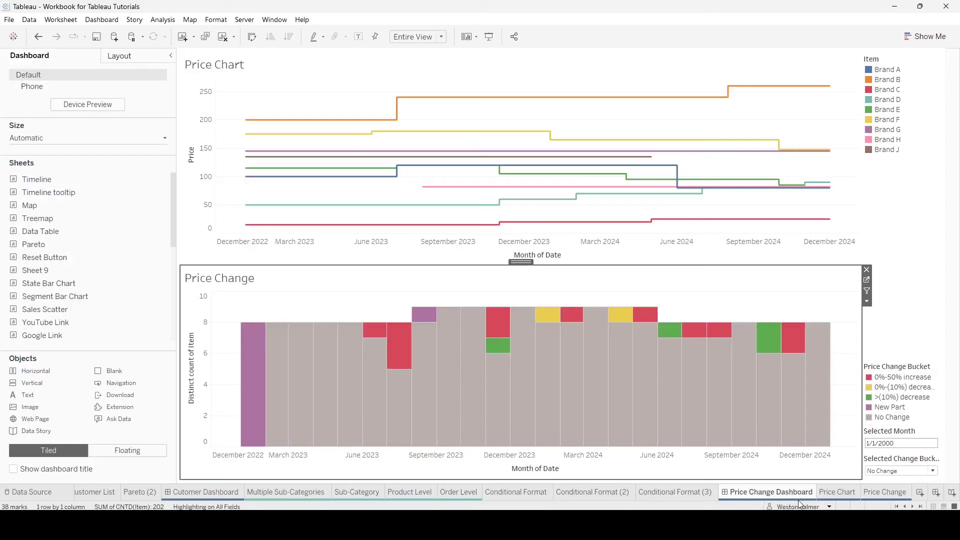
click(838, 493)
click(791, 493)
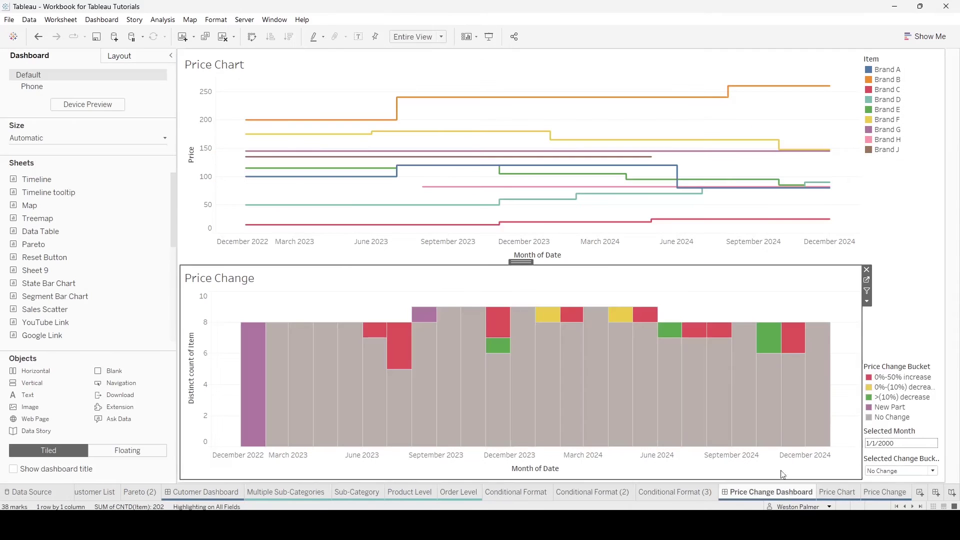
click(101, 20)
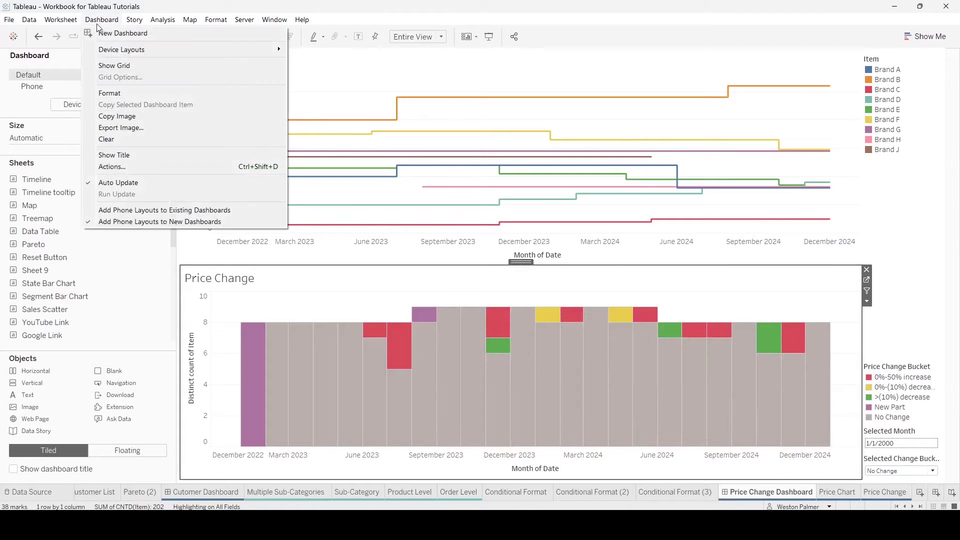
Step: Give the Select Month action source sheet Price Change and source field month of Date
click(122, 166)
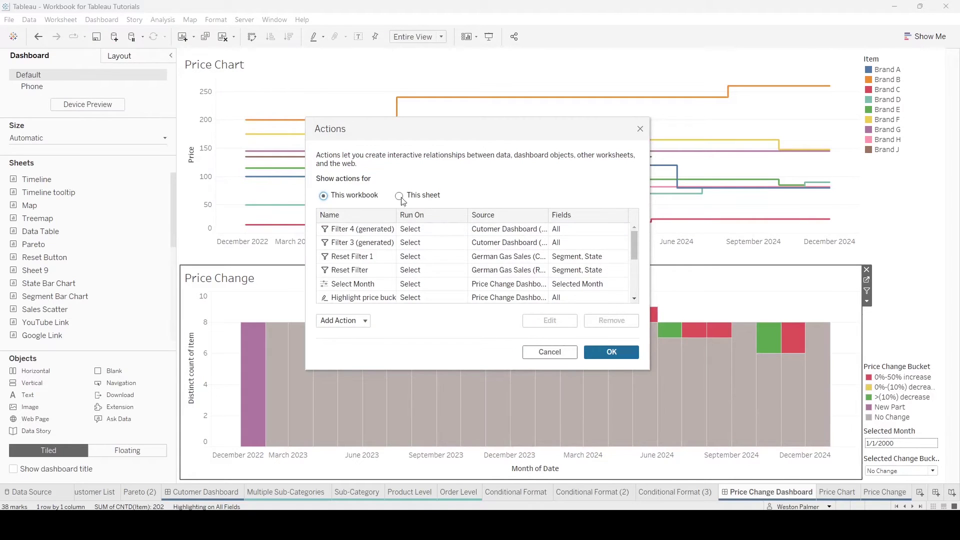
click(408, 198)
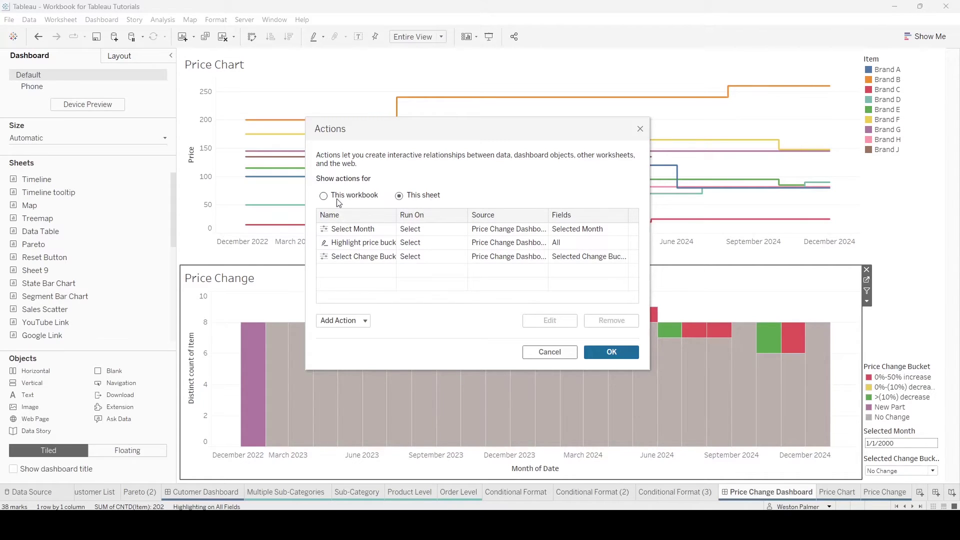
click(400, 229)
click(547, 321)
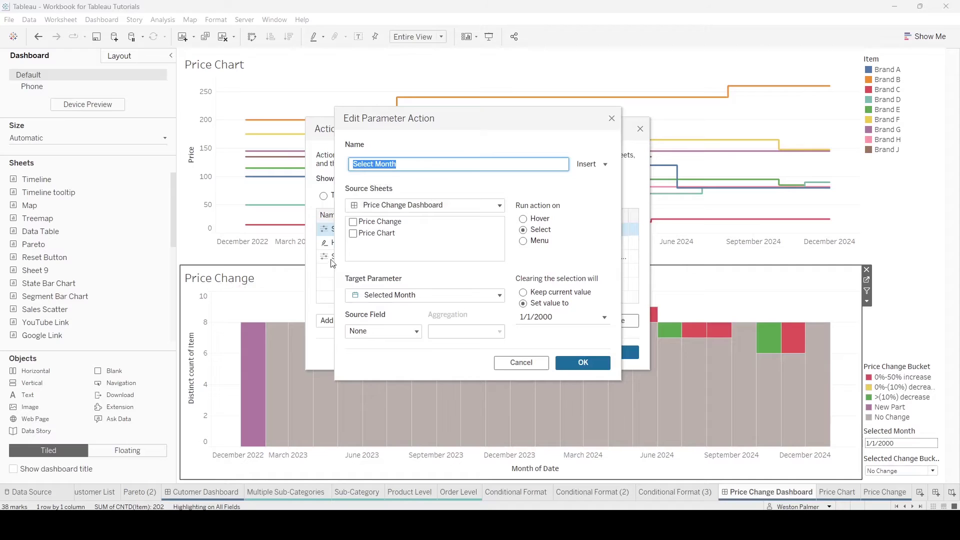
click(353, 223)
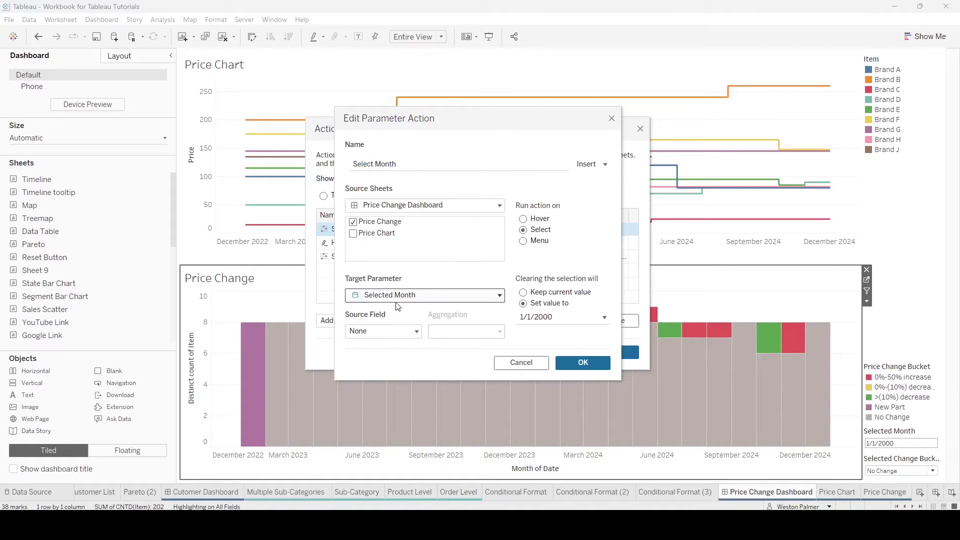
click(418, 333)
click(415, 361)
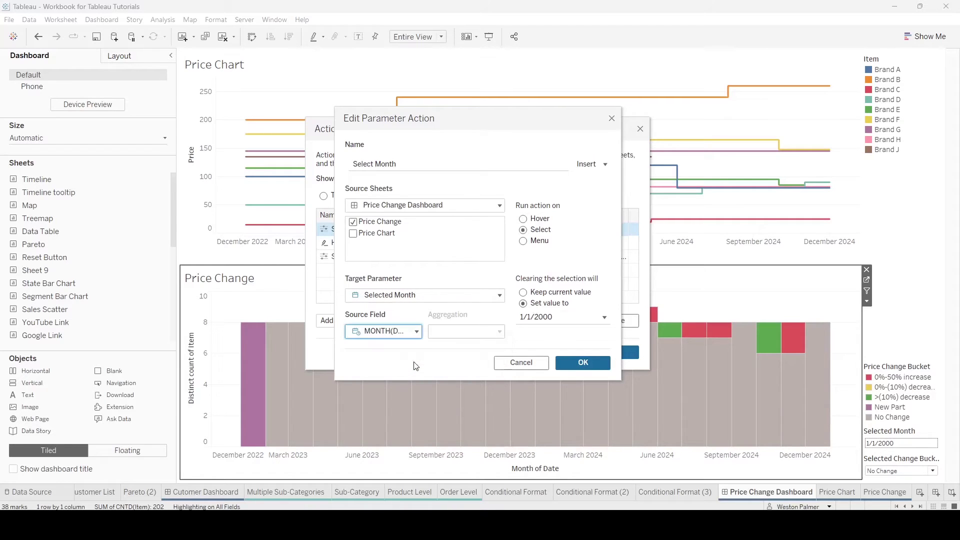
click(595, 362)
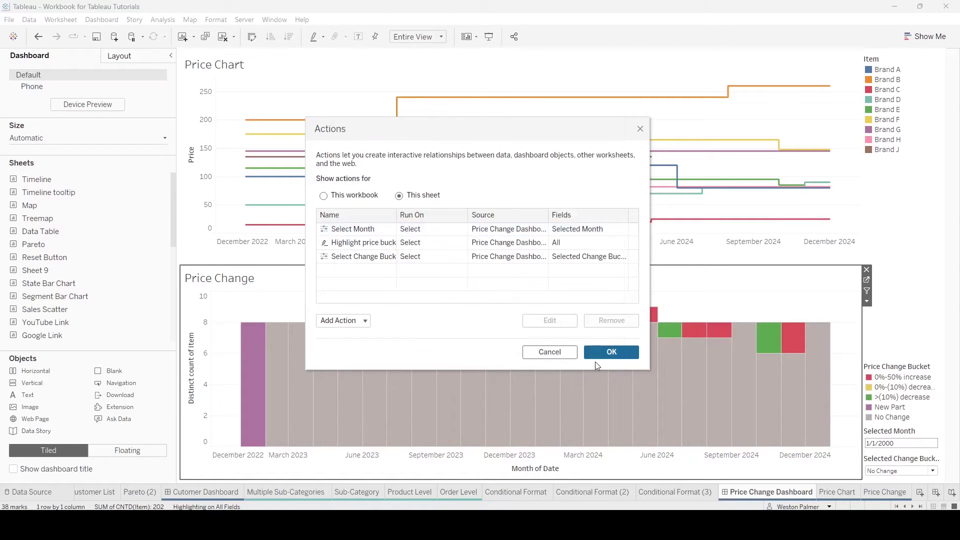
Step: Give the Select Change Bucket action source sheet Price Change and source field Price Change Bucket
click(375, 257)
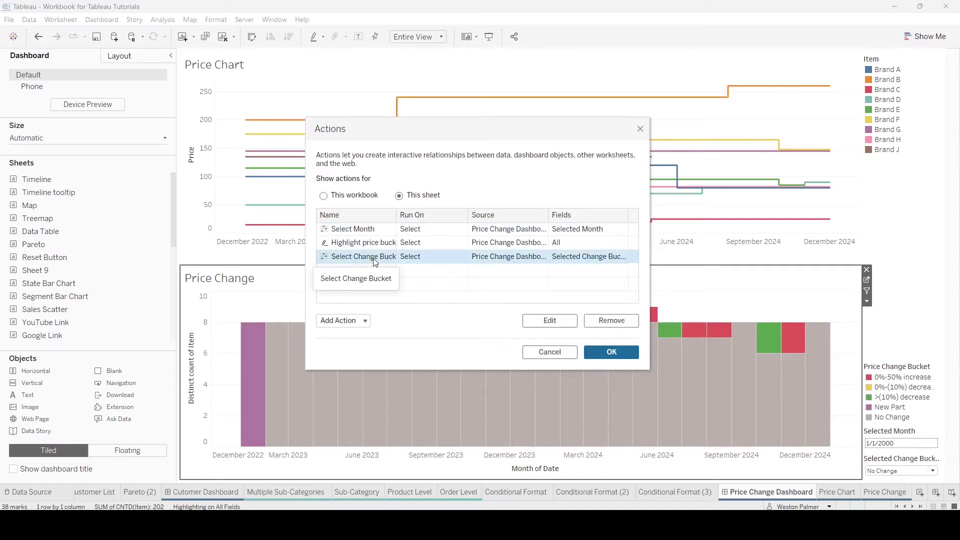
click(548, 320)
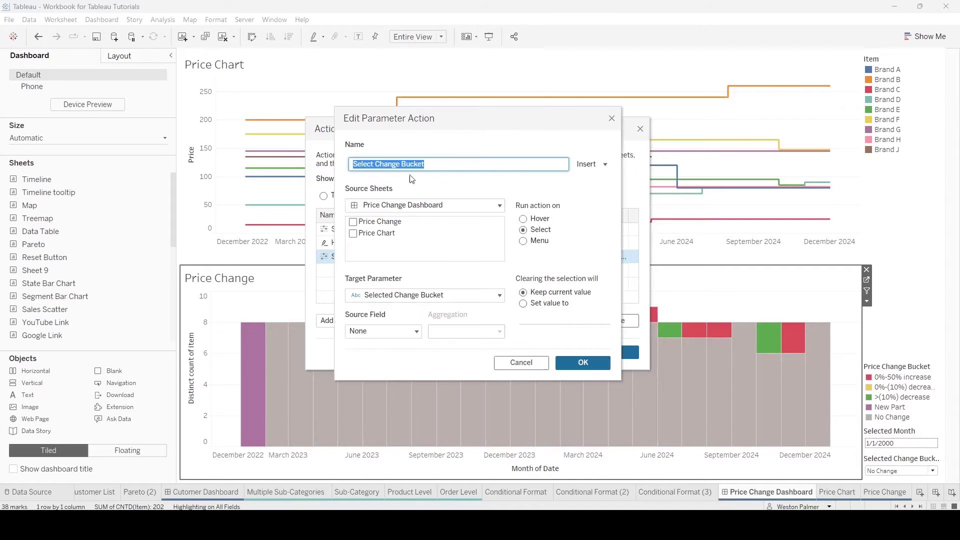
click(357, 225)
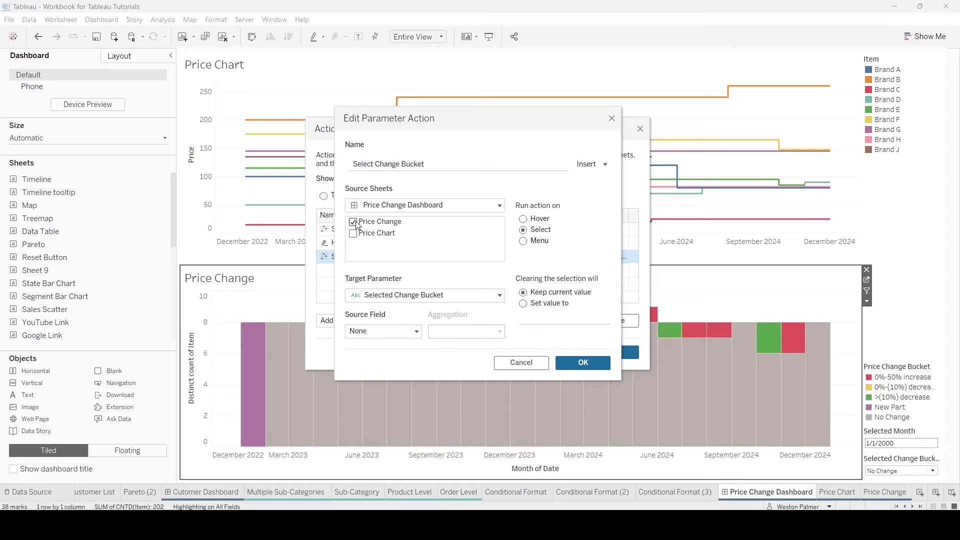
click(414, 331)
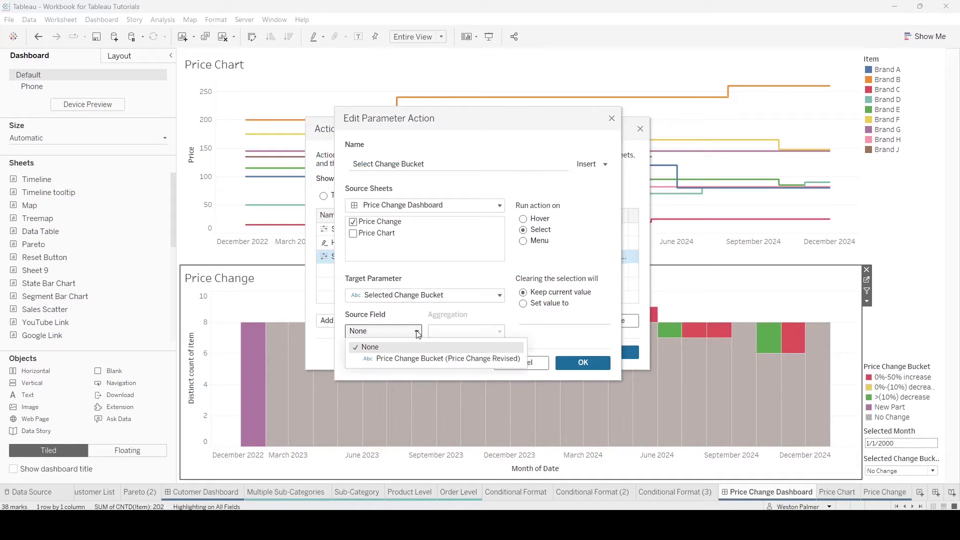
click(428, 359)
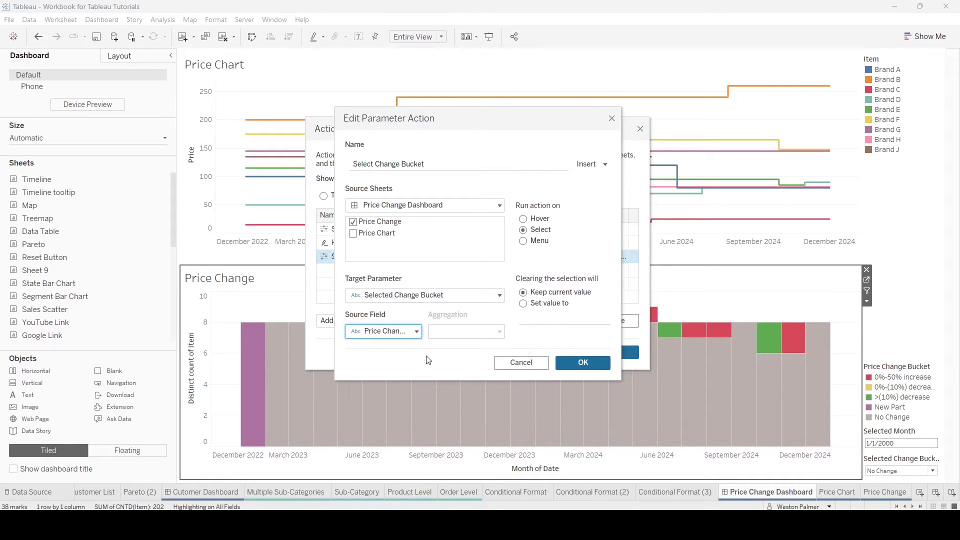
click(586, 364)
click(604, 354)
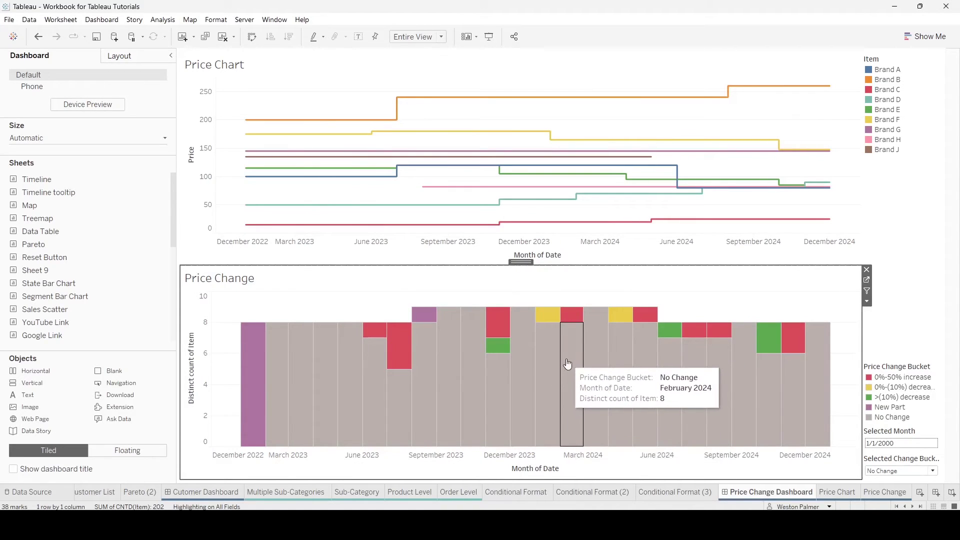
Step: Test the actions on the February 2024 and November 2023 >(10%) decrease bars, then open Price Chart
click(568, 364)
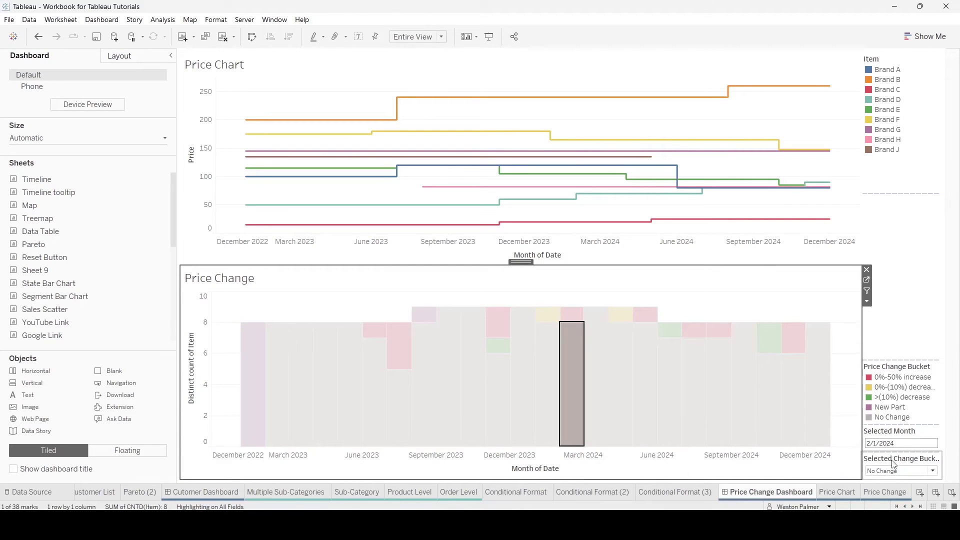
click(507, 355)
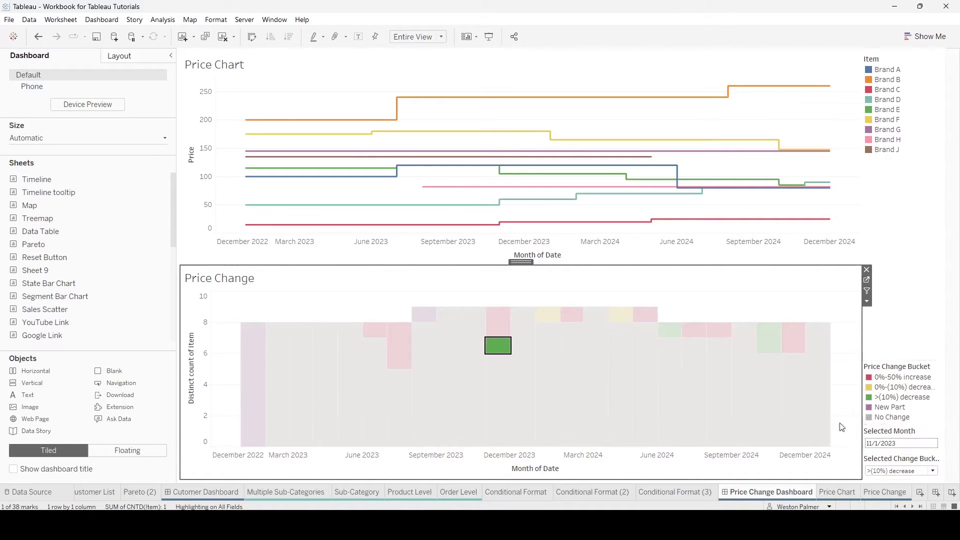
click(497, 345)
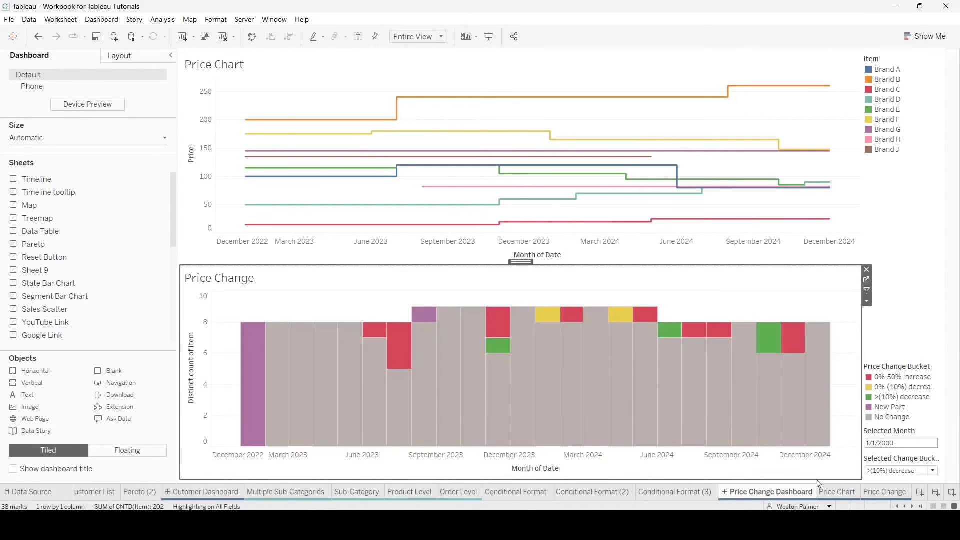
click(838, 493)
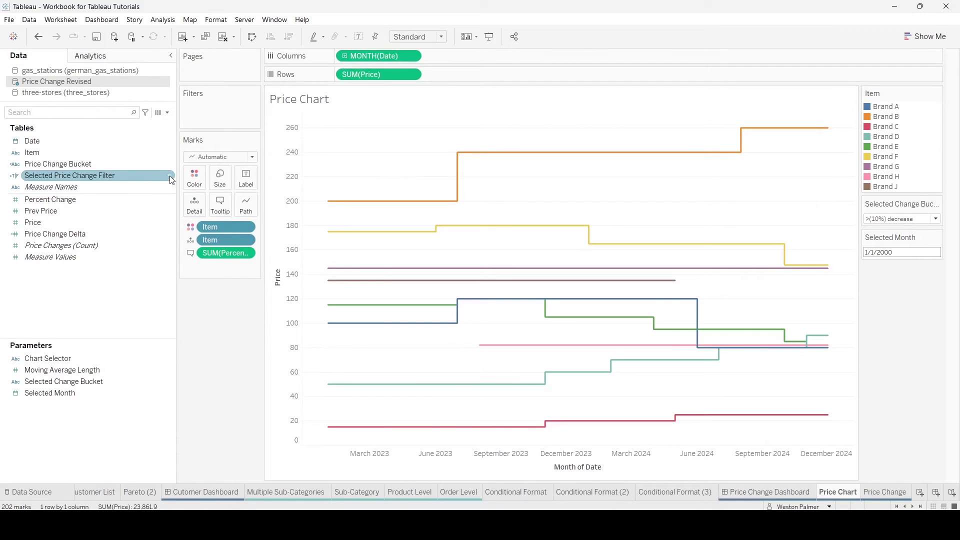
click(172, 180)
click(210, 237)
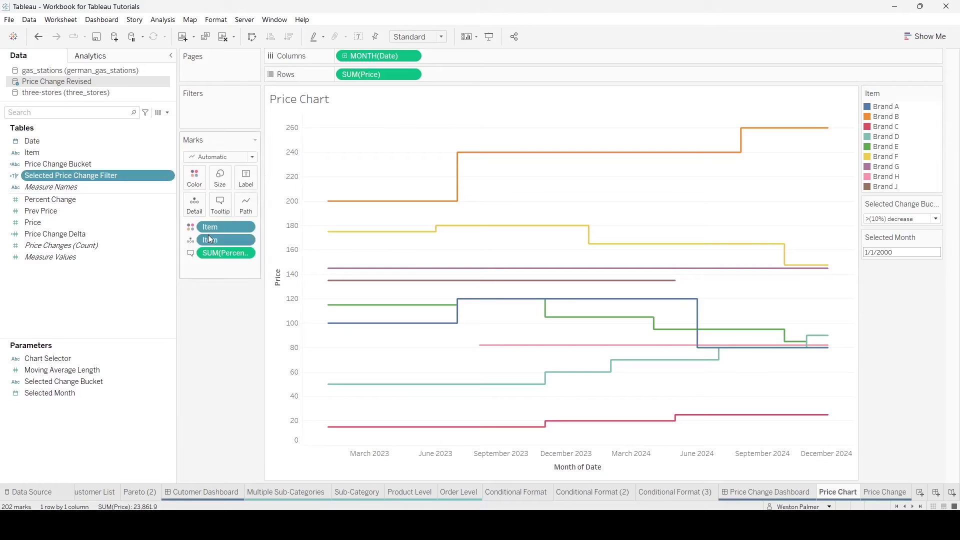
scroll(315, 250, up, 5)
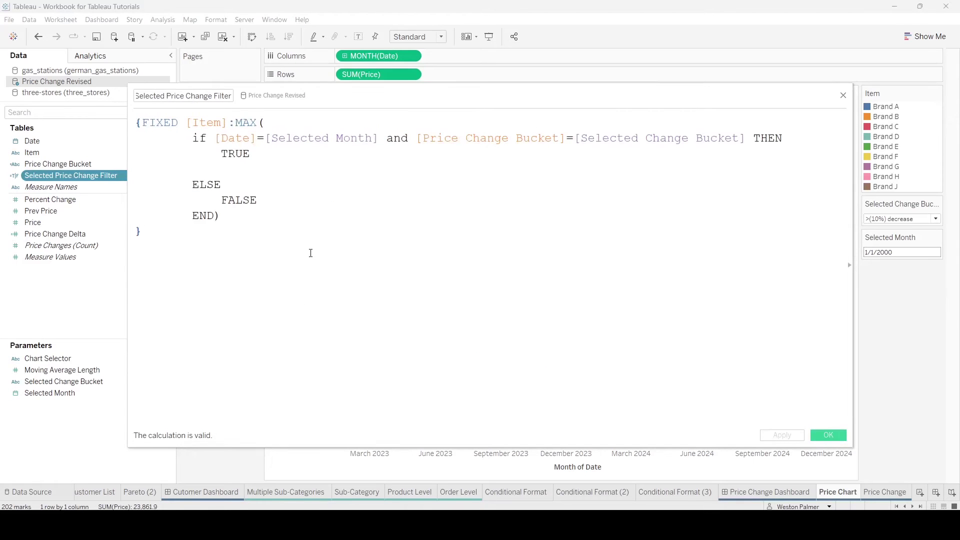
scroll(311, 253, up, 1)
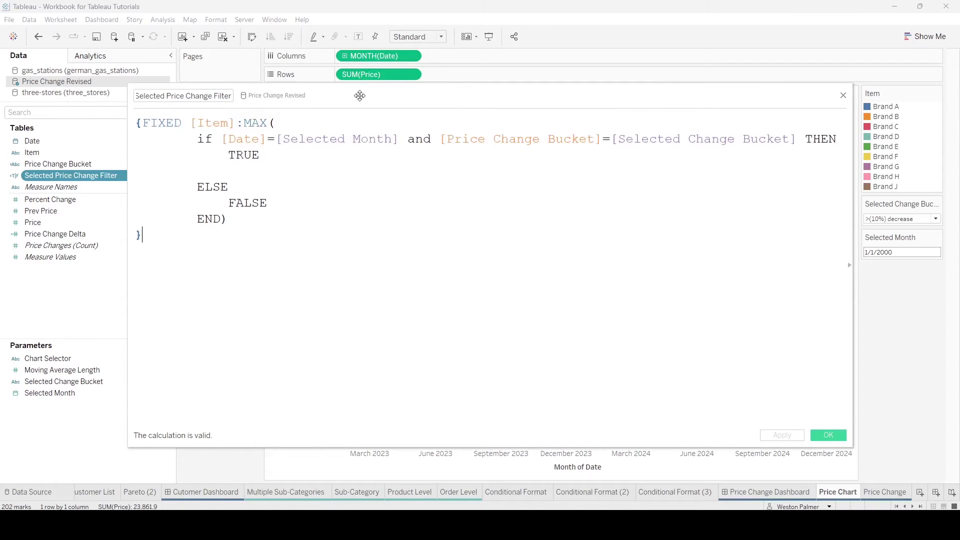
drag(358, 94, 361, 216)
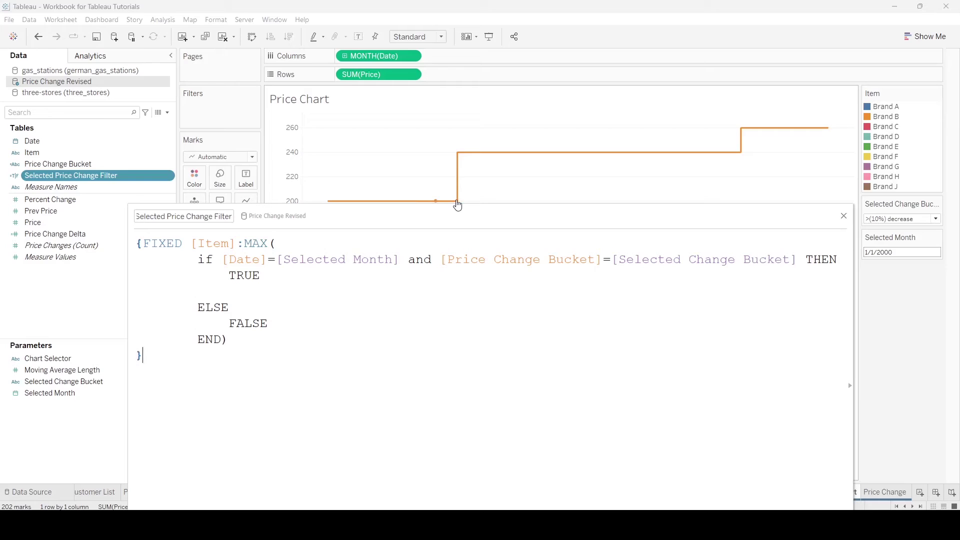
mouse_move(462, 159)
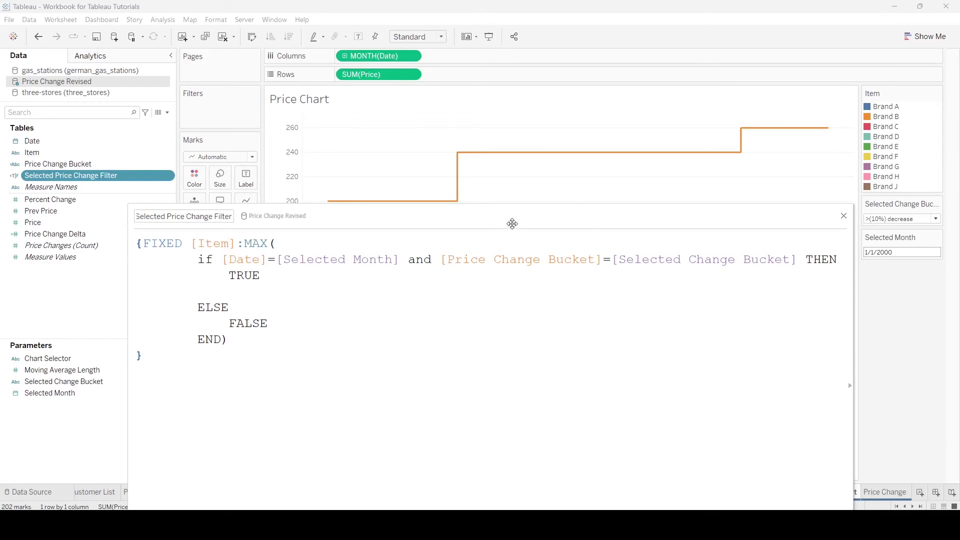
drag(510, 223, 502, 163)
Step: Add Selected Price Change Filter to the Price Chart's Filters shelf, then pick the November 2023 0%-50% increase segment
click(820, 496)
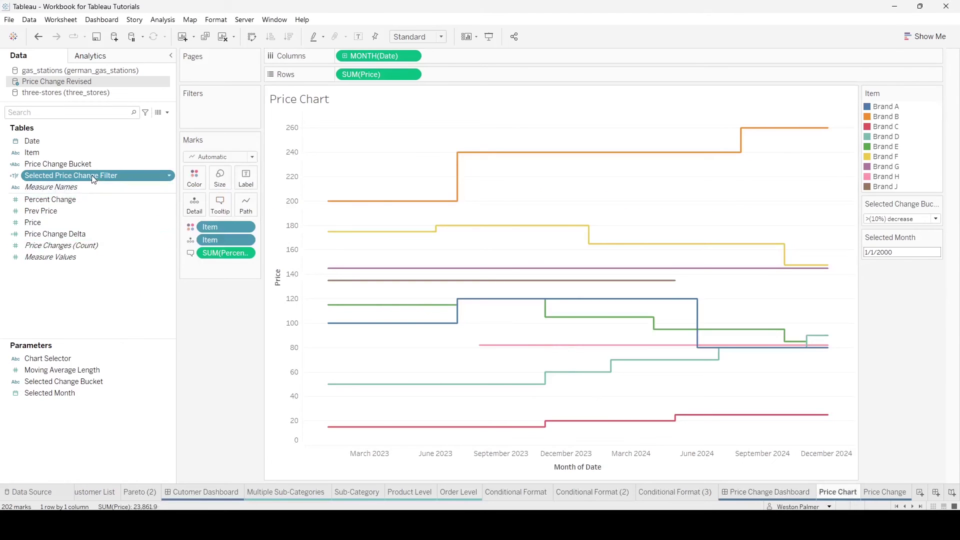
drag(95, 176, 204, 117)
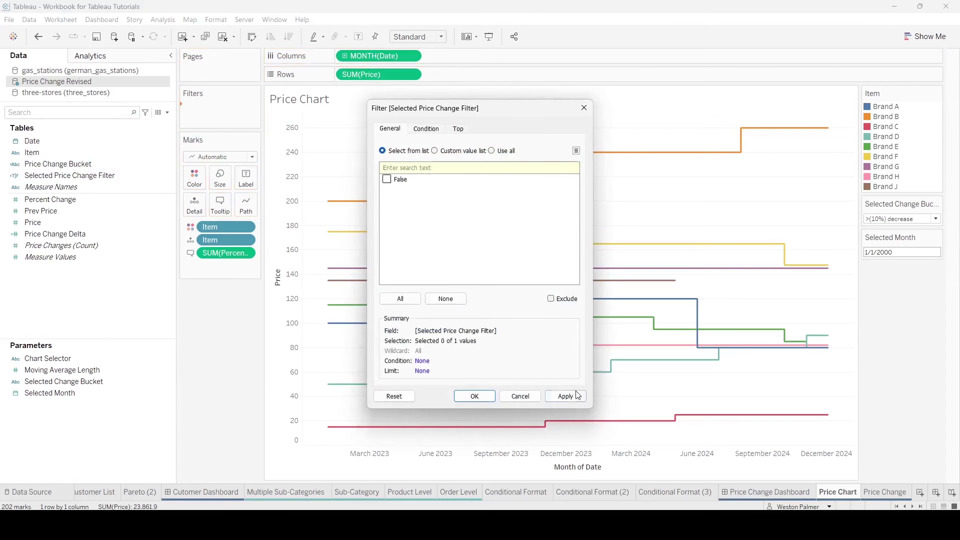
click(476, 397)
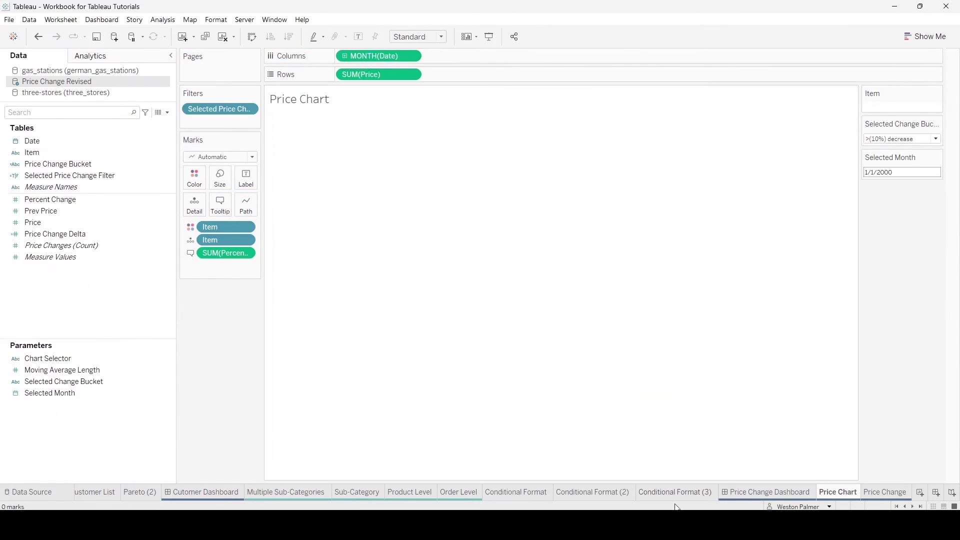
click(749, 495)
click(495, 334)
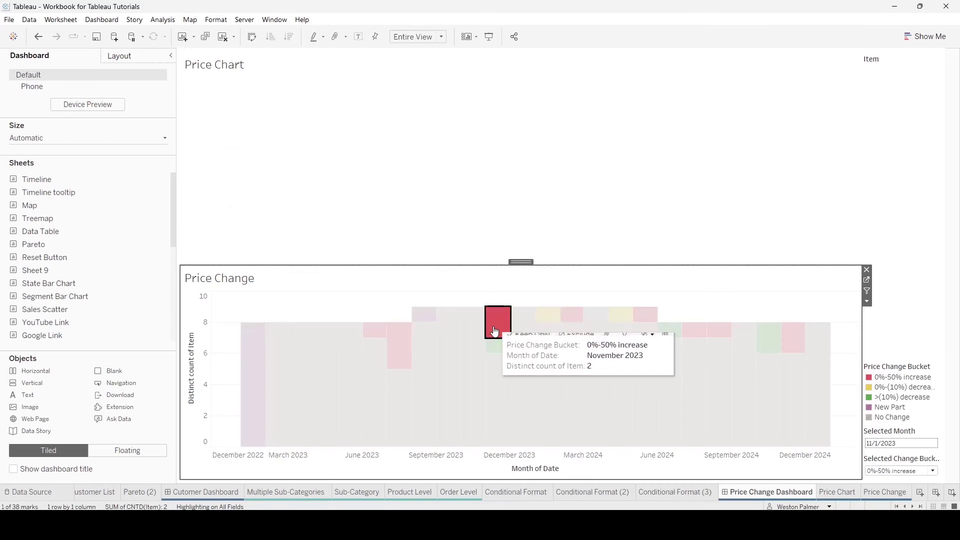
Step: Edit the Price Chart's Selected Price Change Filter to keep only True values
click(837, 494)
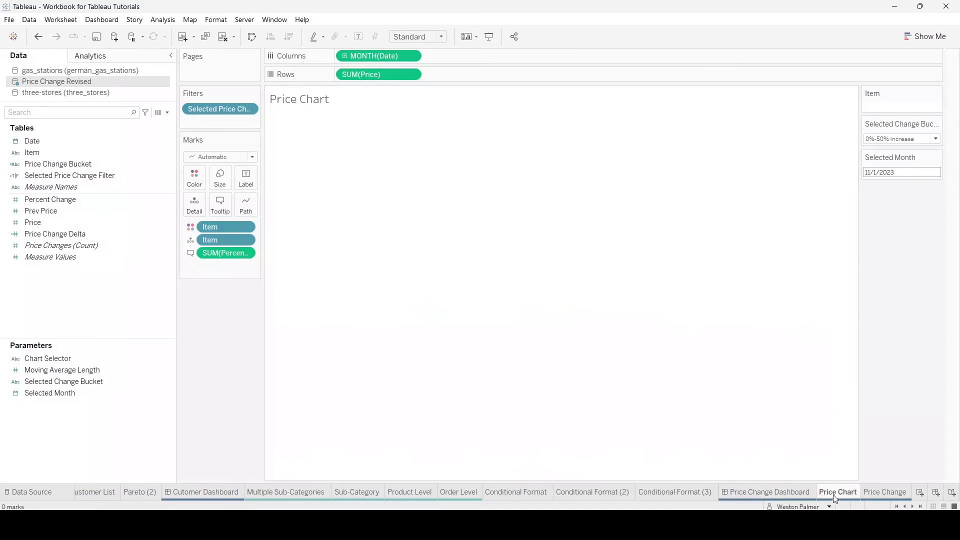
click(249, 109)
click(238, 121)
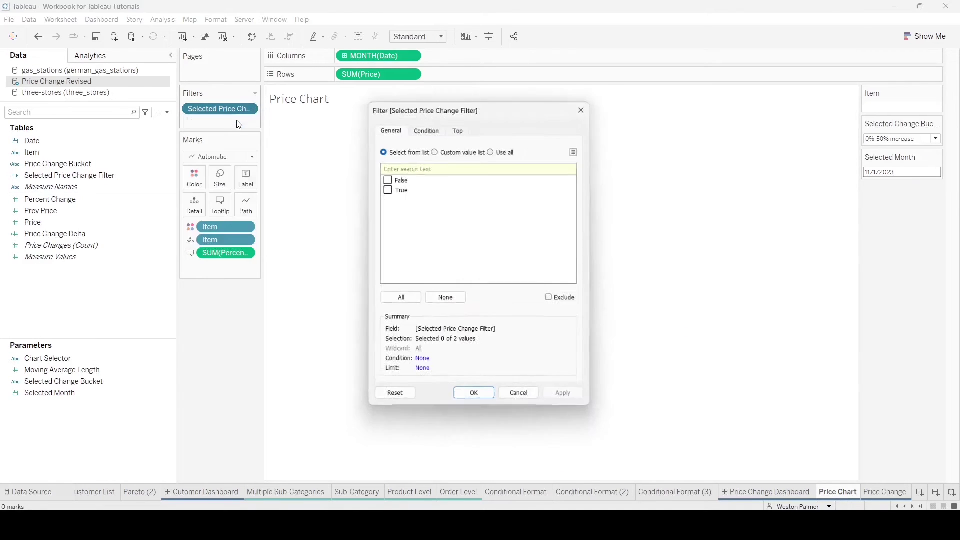
click(475, 396)
click(800, 491)
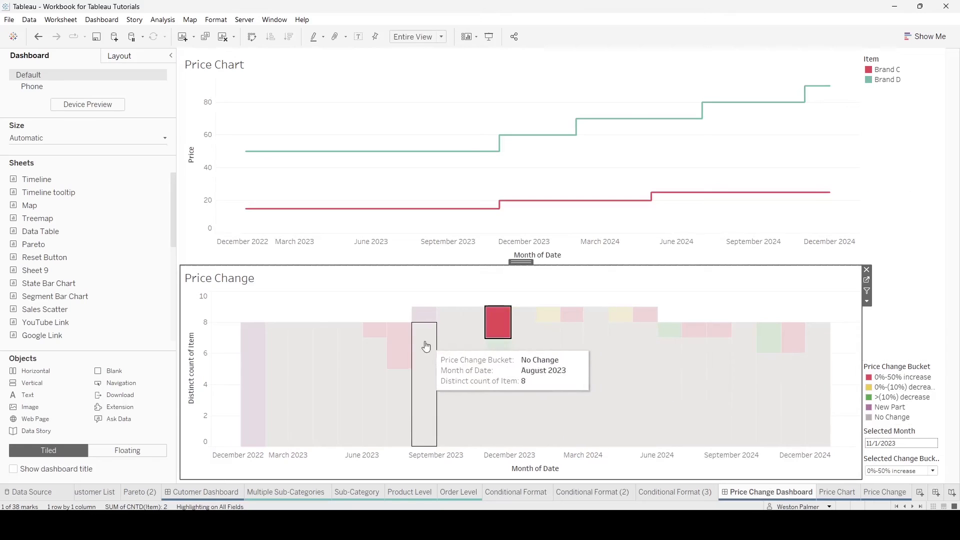
Step: Pick the July 2023 and June 2024 bars, then deselect June 2024, which leaves the Price Chart empty
click(399, 354)
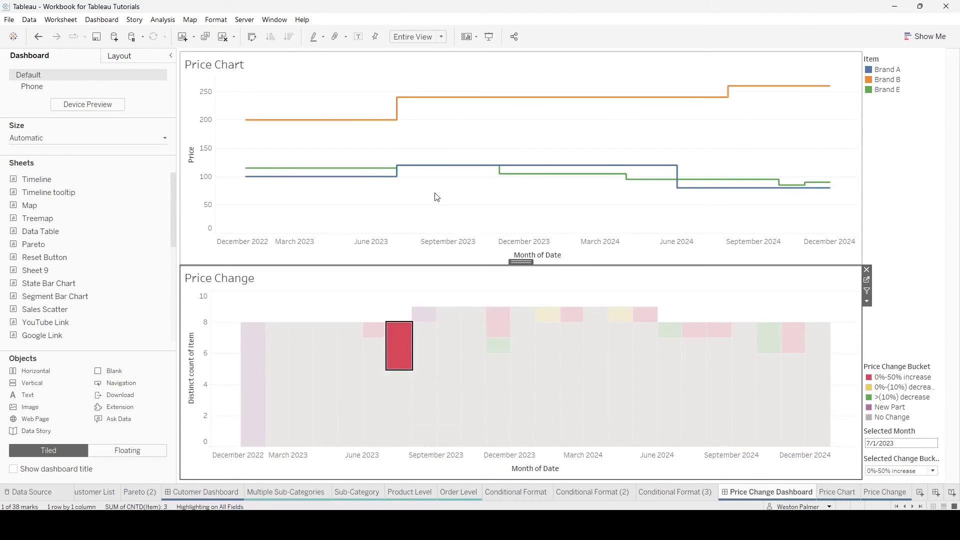
click(665, 336)
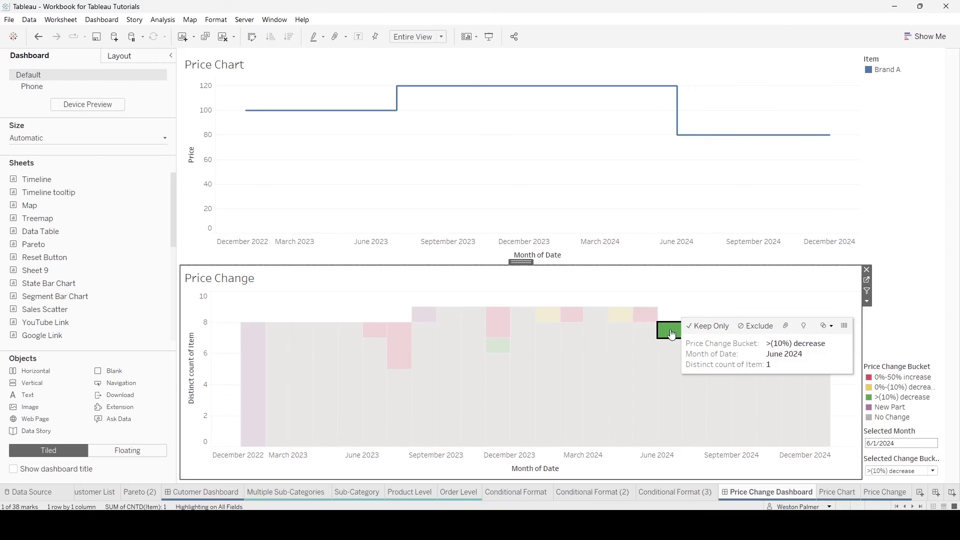
click(673, 330)
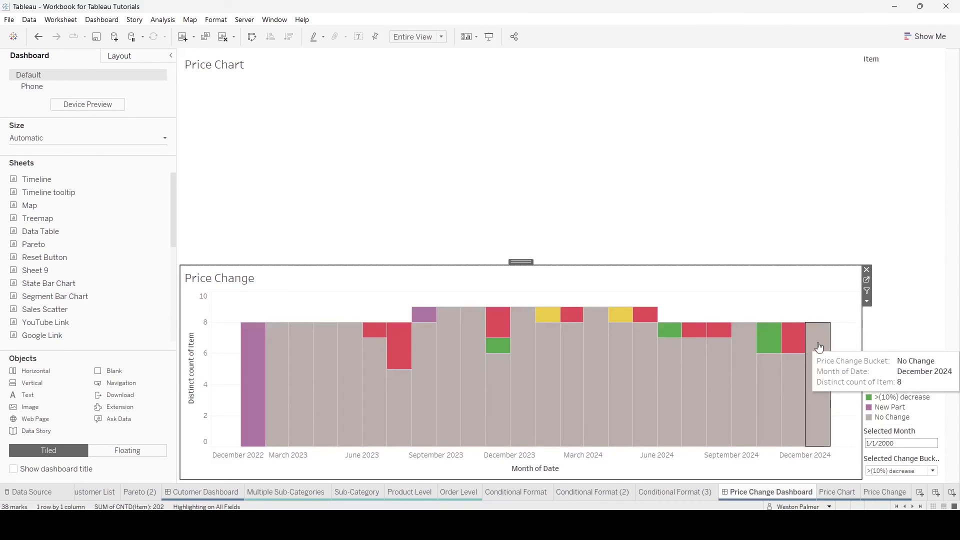
click(935, 444)
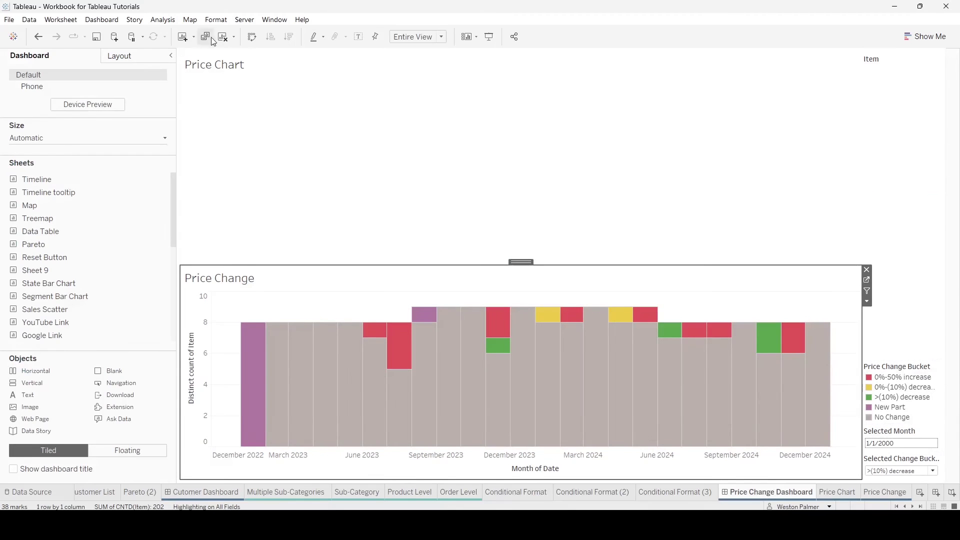
Step: Make the Select Month dashboard action set Selected Month to 1/1/2000 when the selection is cleared
click(101, 20)
click(120, 166)
click(415, 198)
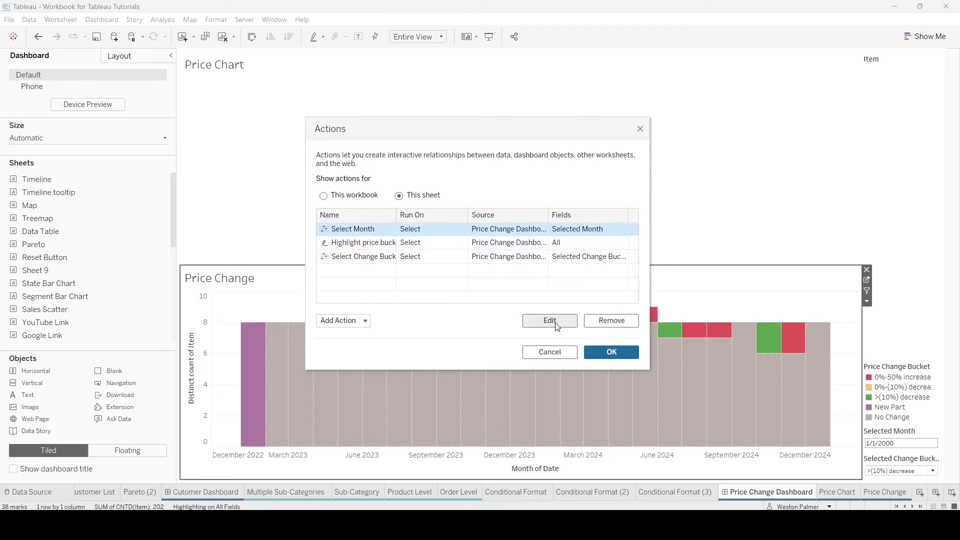
click(550, 320)
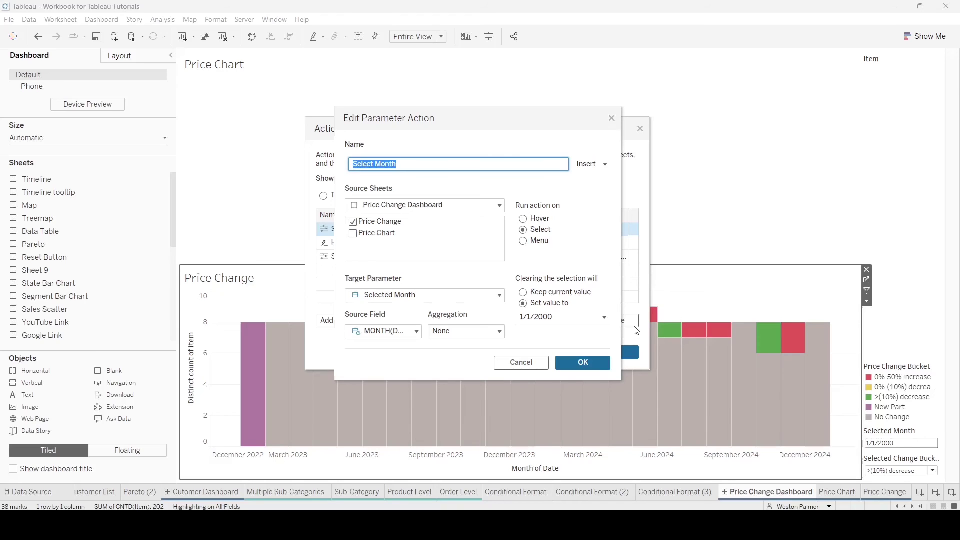
click(583, 362)
click(630, 353)
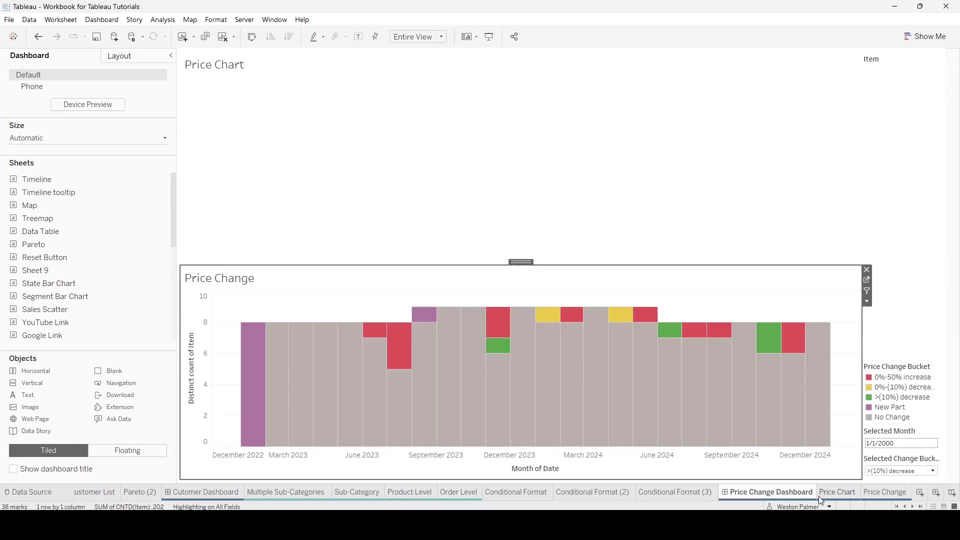
click(838, 493)
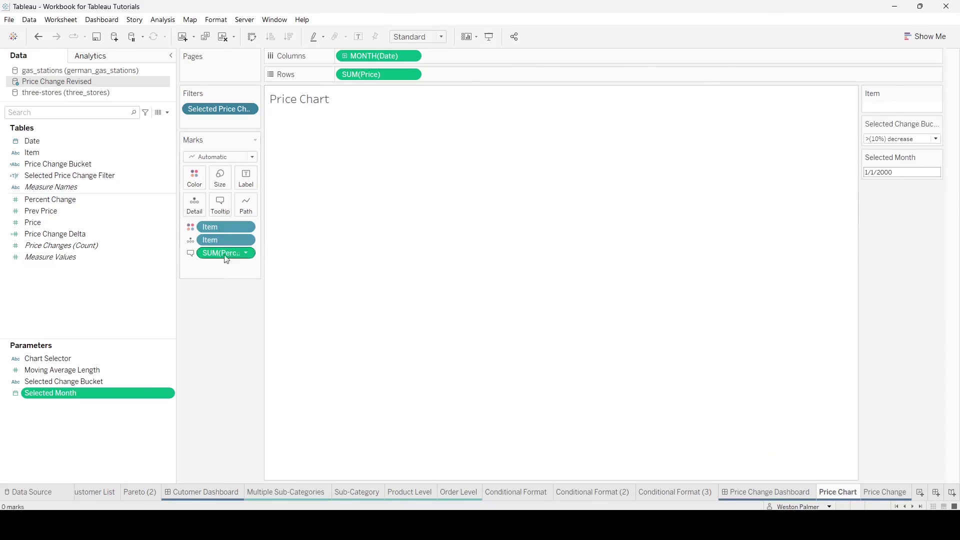
Step: Add an ELSE [Selected Month]='1/1/2000' THEN TRUE branch to the Selected Price Change Filter calculation
click(173, 175)
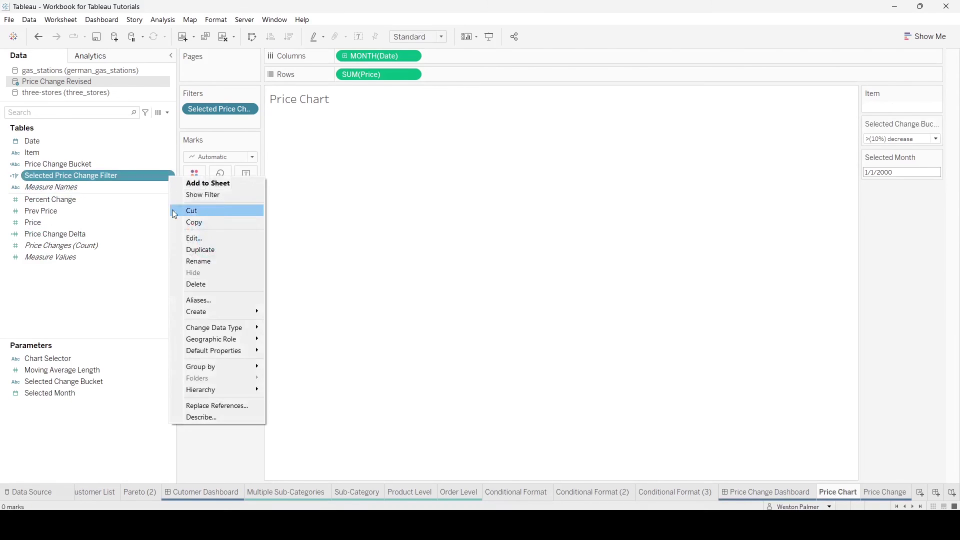
click(199, 238)
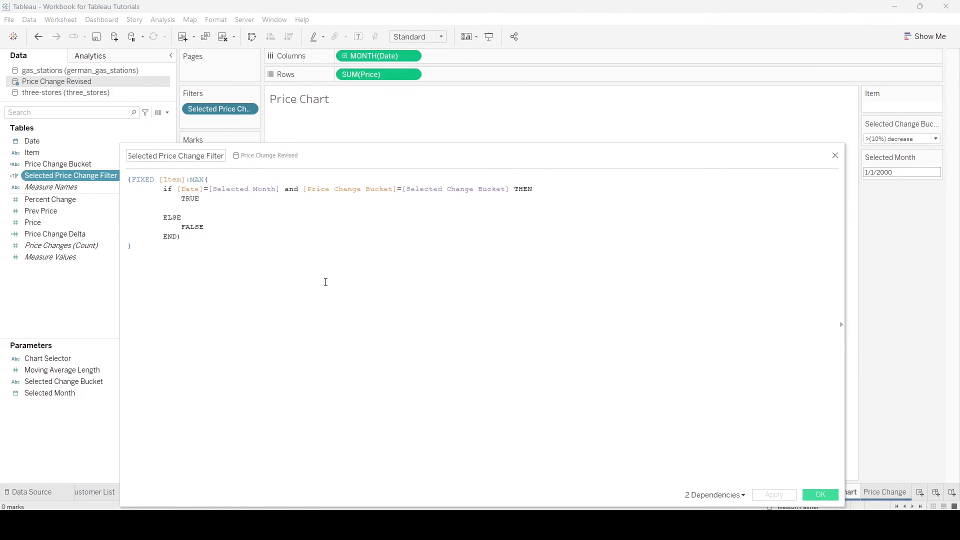
scroll(315, 284, up, 3)
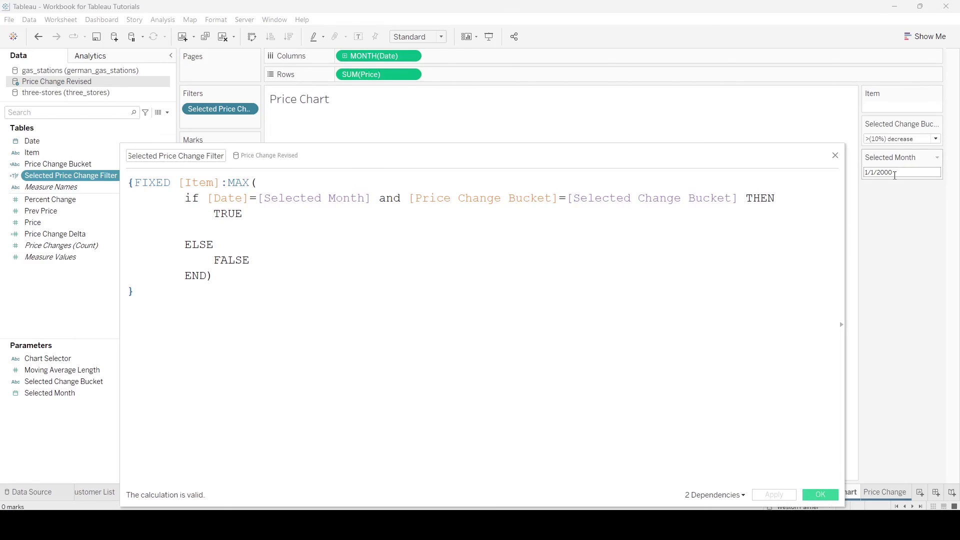
click(188, 227)
text(ELSE [Selected Change)
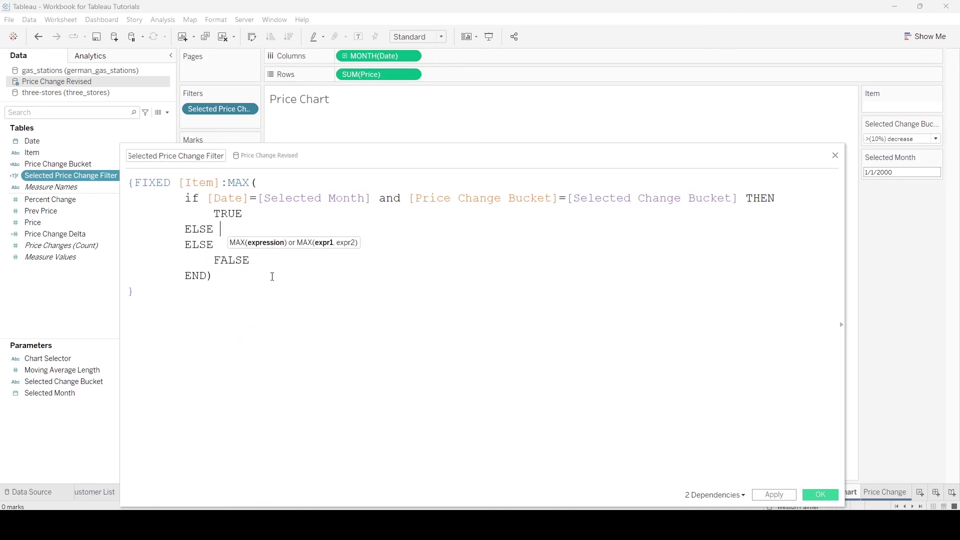
key(BackSpace)
key(BackSpace)
key(BackSpace)
key(BackSpace)
key(BackSpace)
key(BackSpace)
text(M)
key(Return)
text(='1/1/2000' THEN)
key(Return)
text(TRUE)
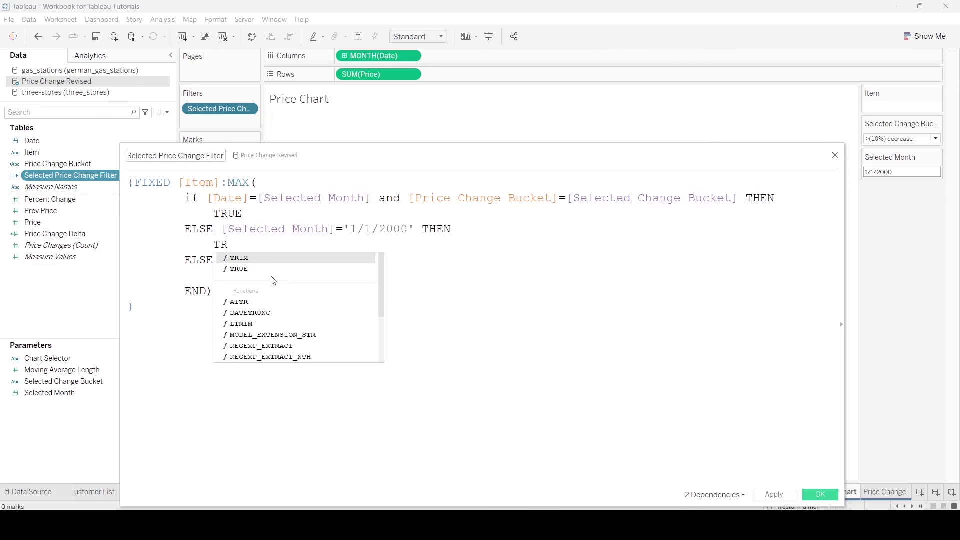
Step: Replace the text date with MAKEDATE(2000,1,1), change ELSE to ELSEIF, and save the calculation
click(407, 298)
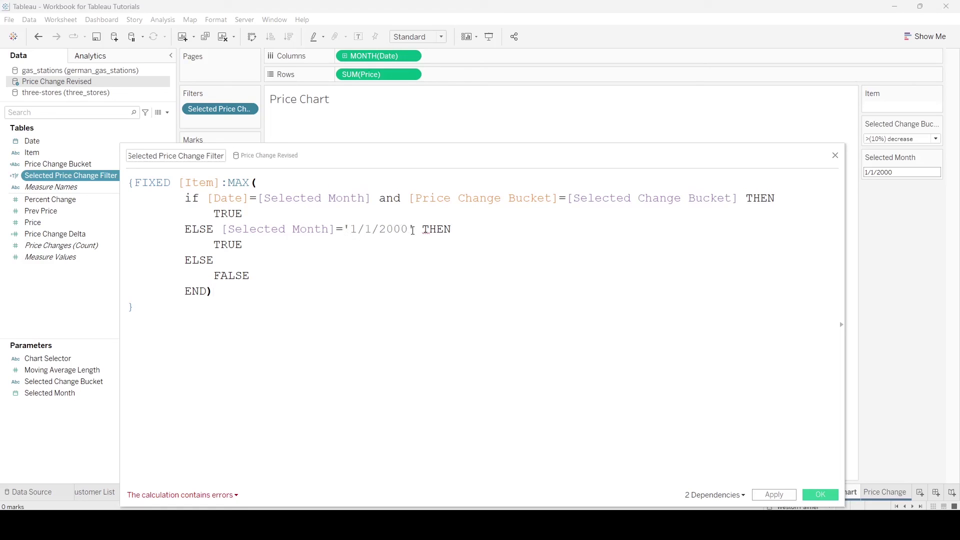
click(350, 229)
key(BackSpace)
text(MAKEDATE(2000,1)
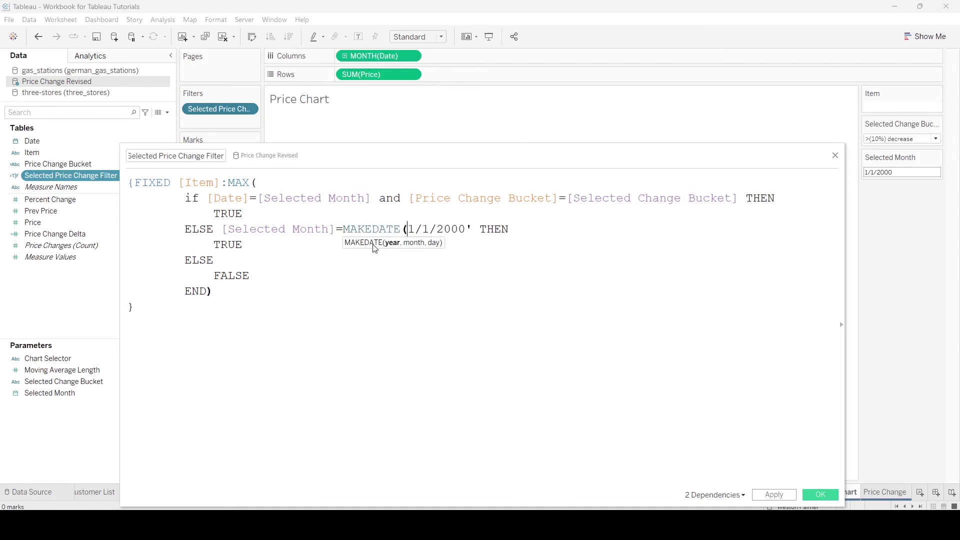
text(,)
key(Delete)
key(Delete)
key(Delete)
key(Delete)
key(Delete)
key(Delete)
key(Delete)
key(Delete)
text())
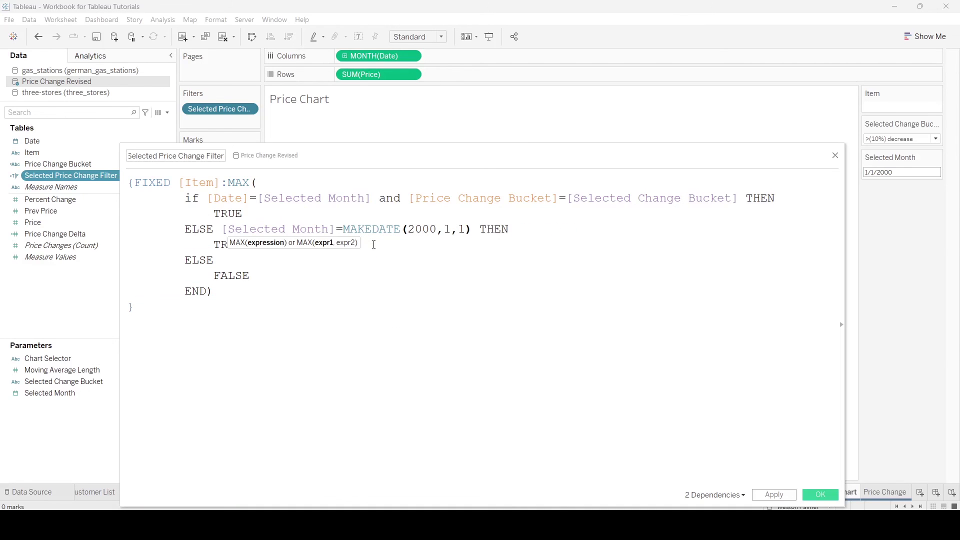
click(418, 276)
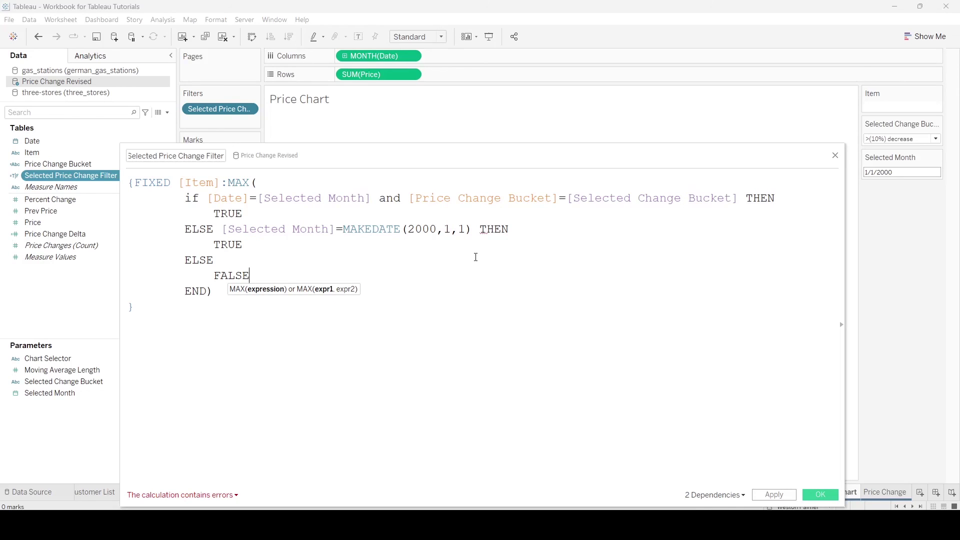
click(215, 229)
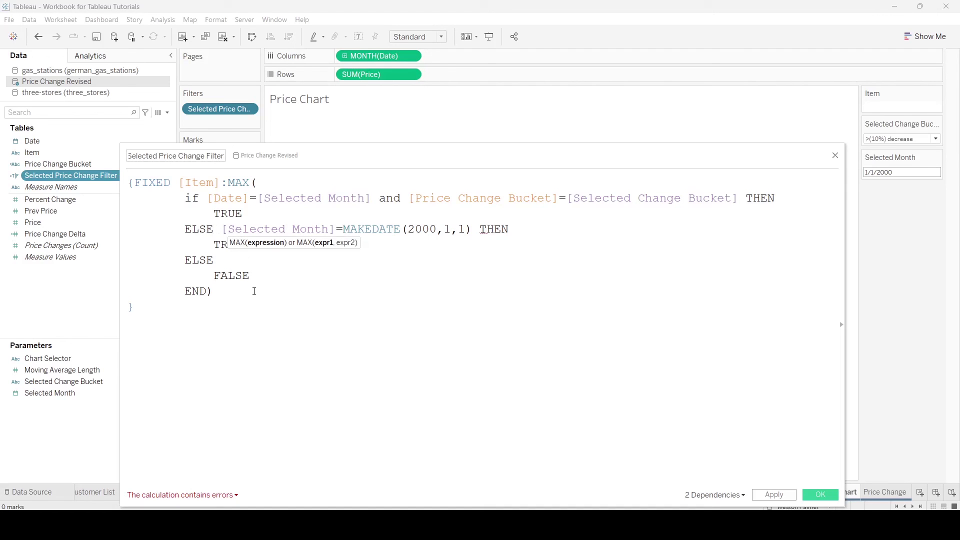
text(IF)
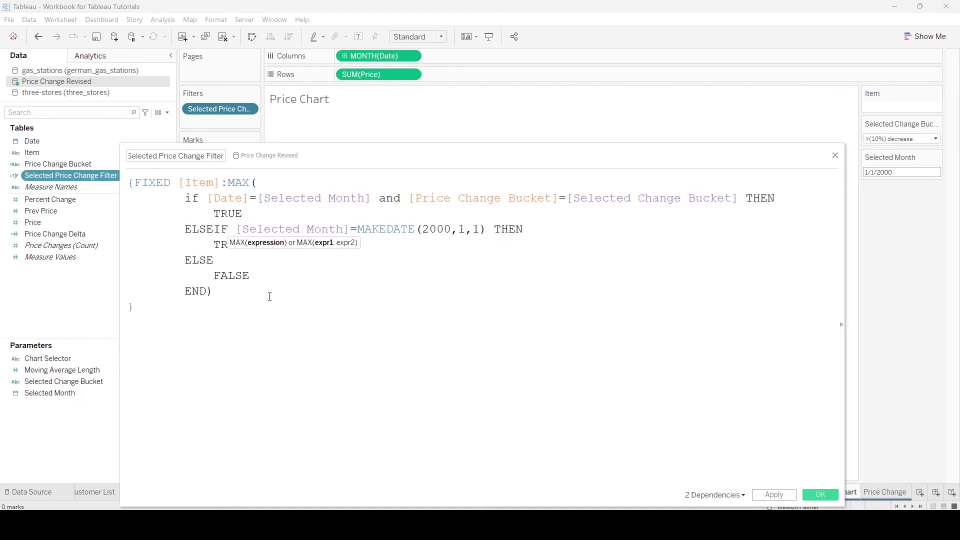
click(419, 328)
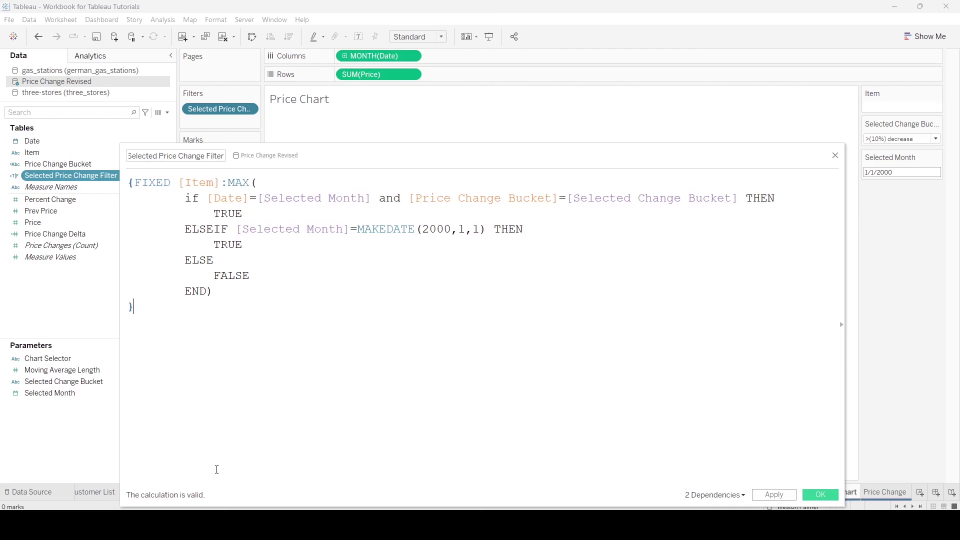
click(820, 495)
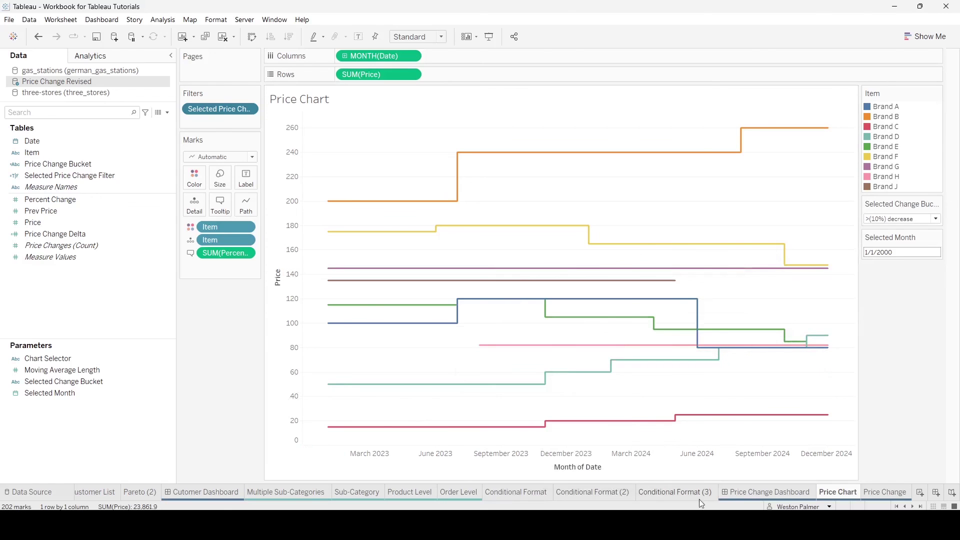
Step: Select and deselect the February 2024, August 2023, July 2023 and No Change segments, confirming all brands return
click(778, 491)
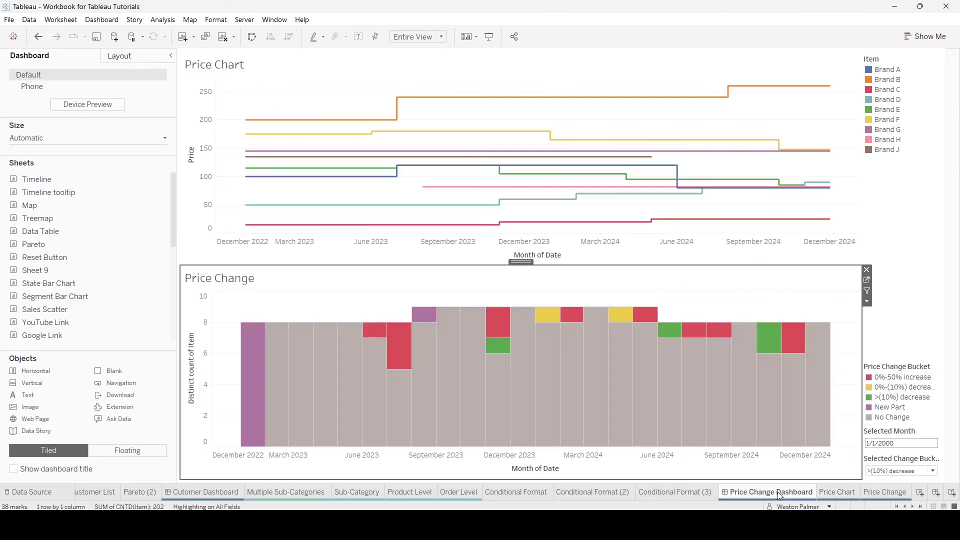
click(567, 315)
click(567, 316)
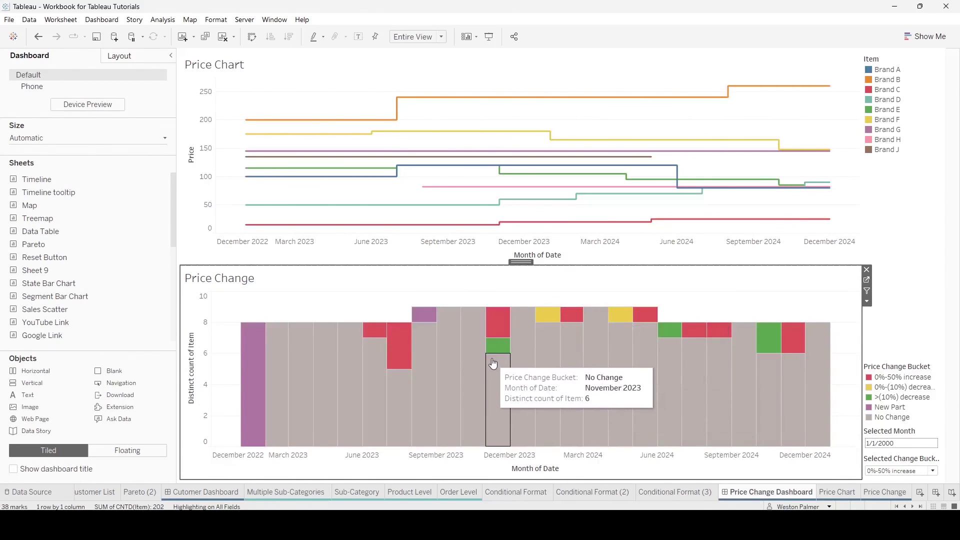
click(422, 319)
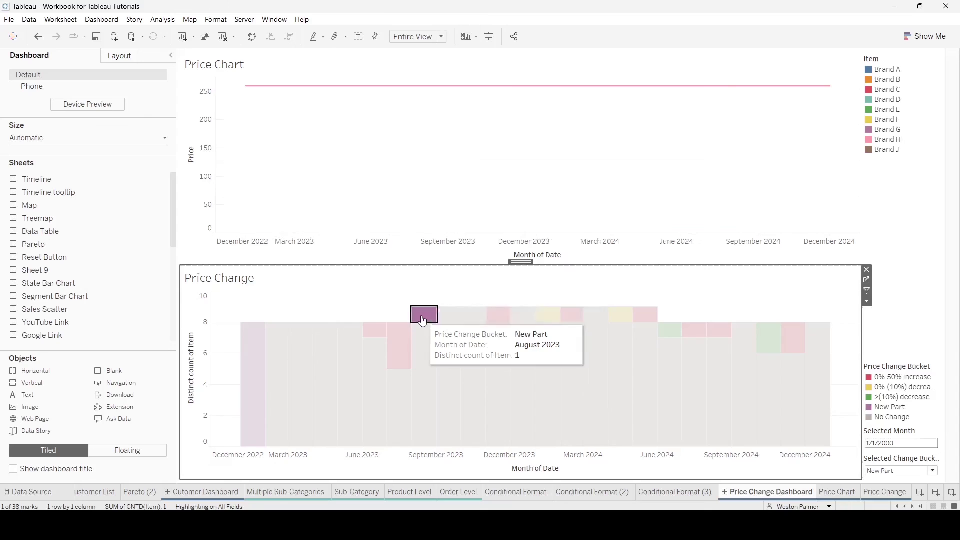
click(423, 319)
click(403, 353)
click(403, 355)
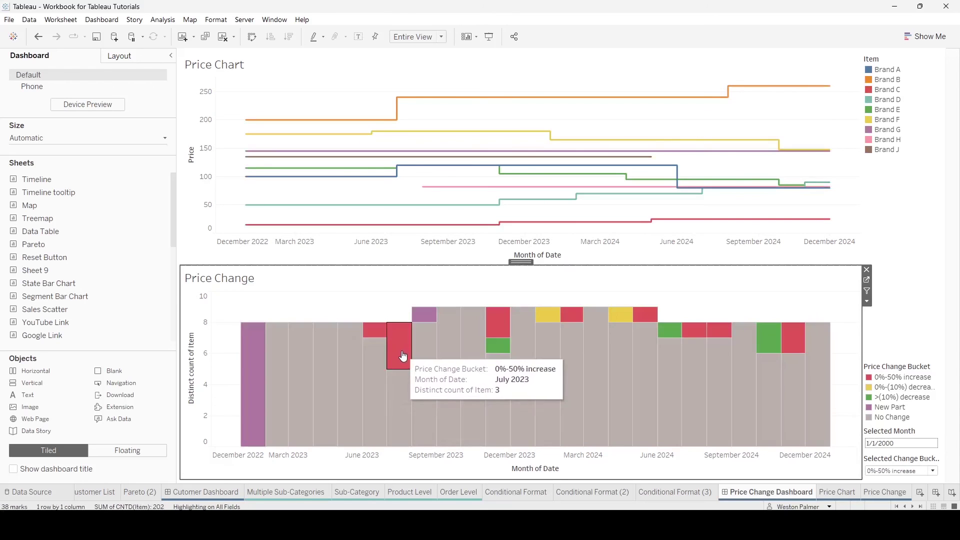
click(399, 424)
click(399, 424)
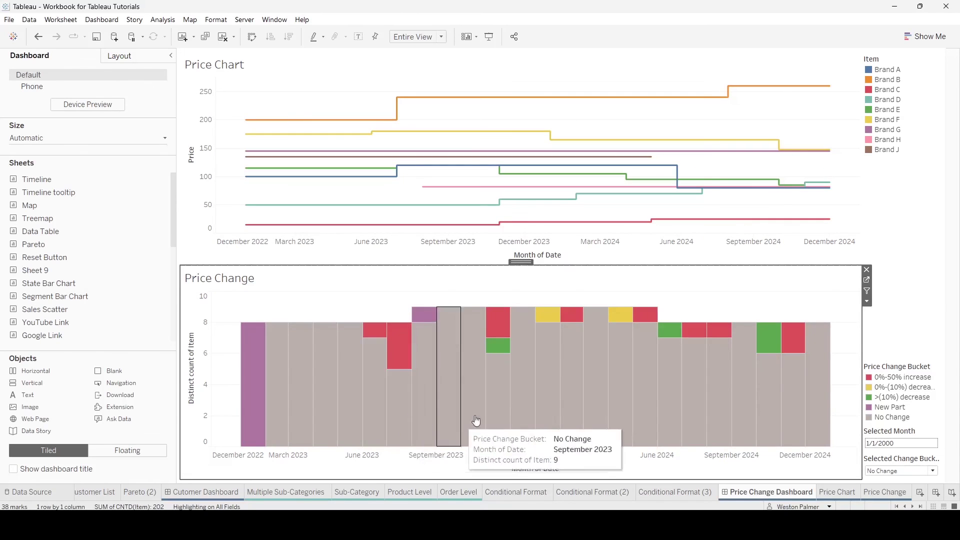